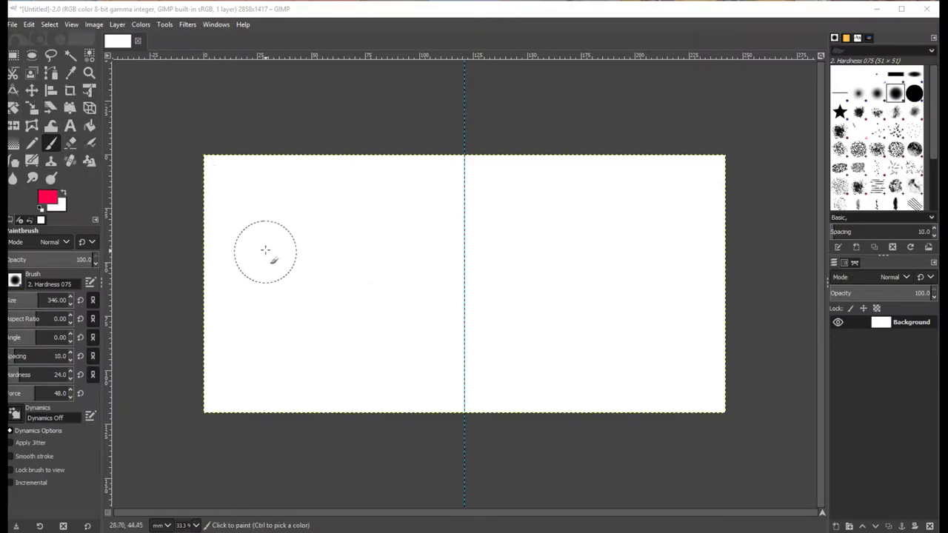
Paint a pinkish-red zigzag on the canvas's left half and overlap it with a blue zigzag.
mouse_move(229, 255)
left_mouse_down()
mouse_move(297, 251)
mouse_move(347, 284)
mouse_move(413, 219)
left_mouse_up()
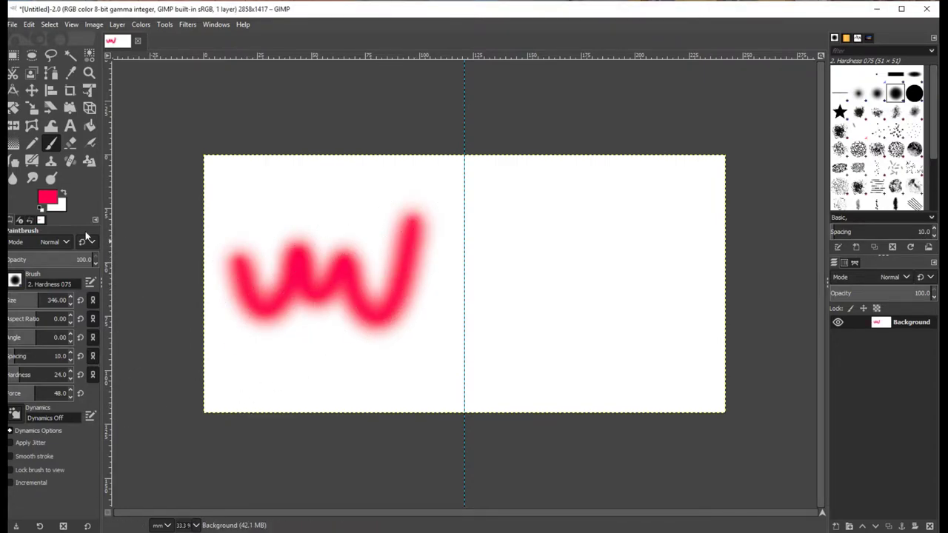
left_click(49, 197)
left_click(292, 203)
left_click(334, 316)
mouse_move(226, 297)
left_mouse_down()
mouse_move(282, 296)
mouse_move(355, 333)
mouse_move(418, 237)
left_mouse_up()
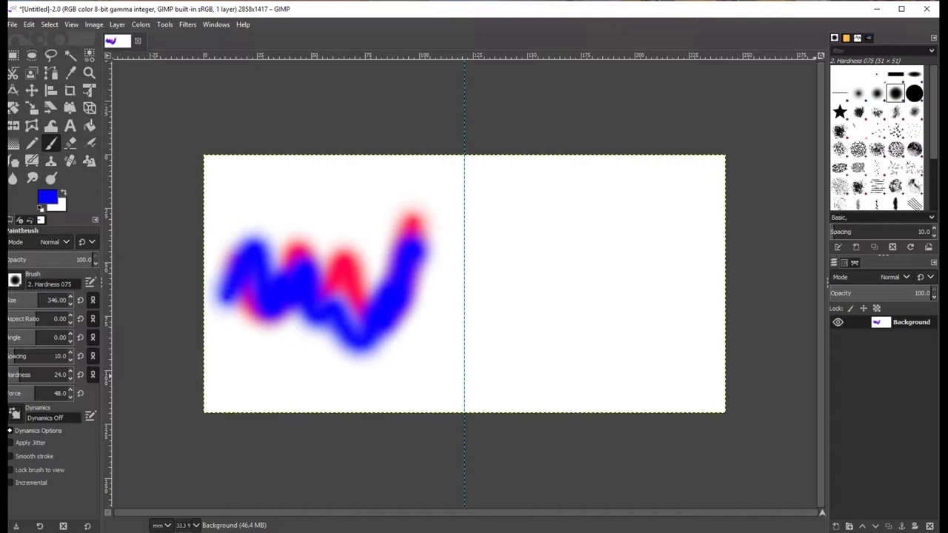
Create a transparent 2858 × 1417 px layer named "my new layer" with the Normal blend mode.
left_click_drag(715, 436, 620, 142)
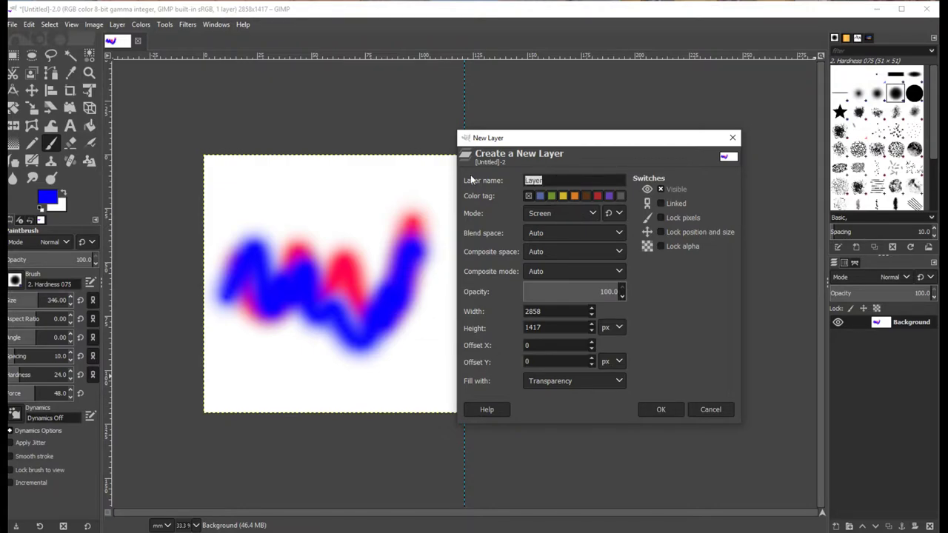
type("my new layer")
left_click_drag(550, 142, 480, 127)
left_click(520, 198)
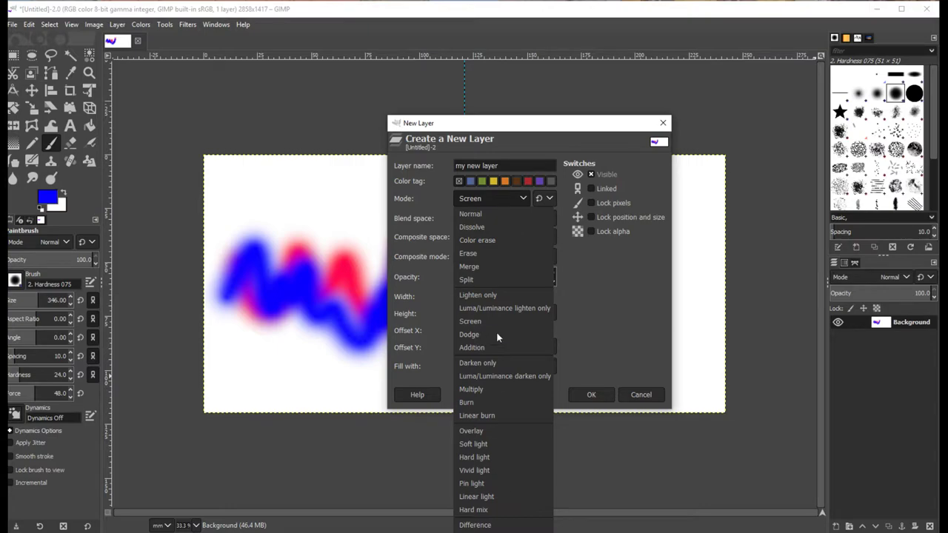
left_click(474, 214)
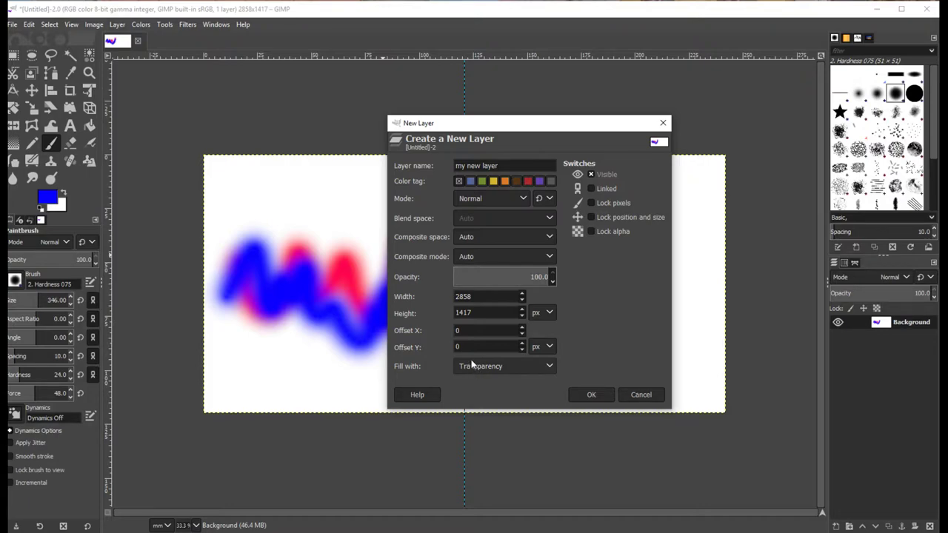
left_click(591, 394)
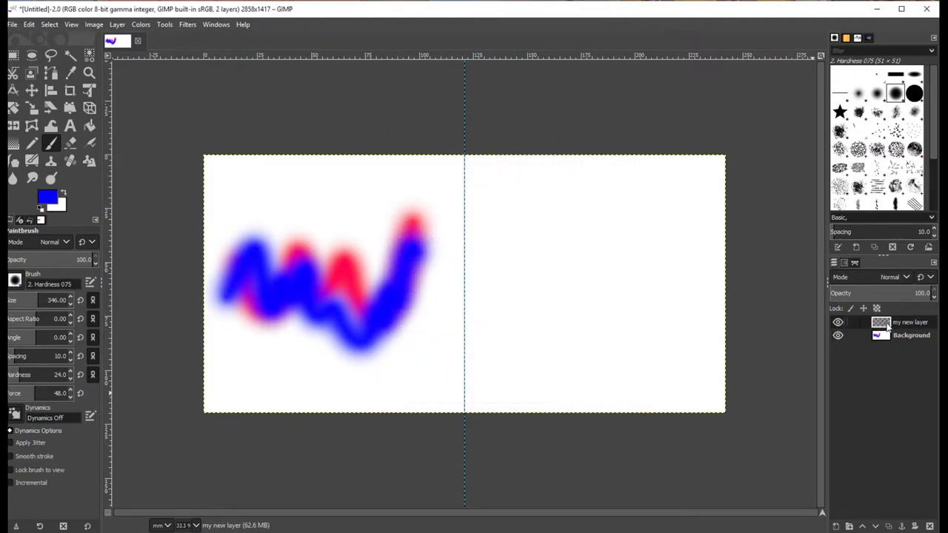
Switch the active layer back and forth between Background and my new layer.
left_click(909, 337)
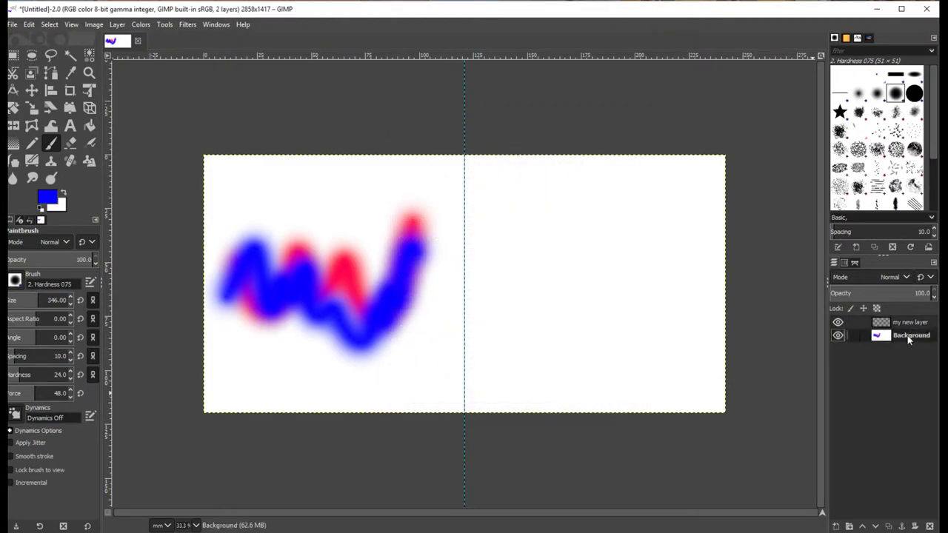
left_click(909, 324)
left_click(907, 337)
left_click(905, 323)
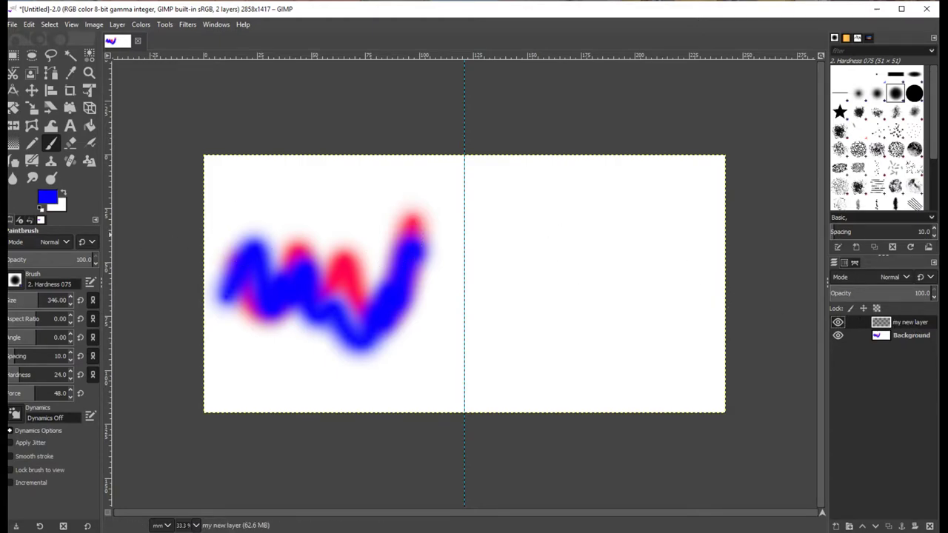
Set the foreground colour to green (0fff00) and paint a zigzag on my new layer over the blue and red strokes.
left_click(45, 191)
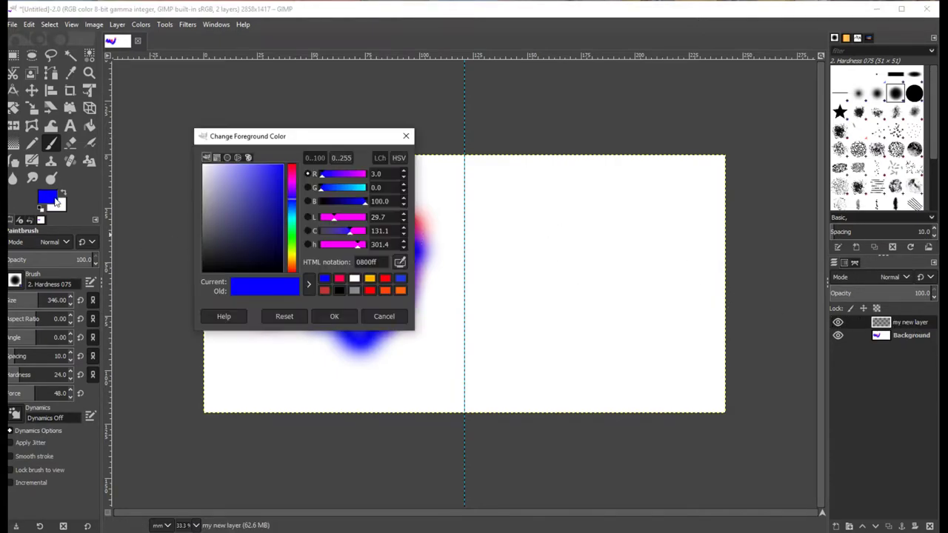
left_click(291, 235)
left_click_drag(292, 235, 292, 241)
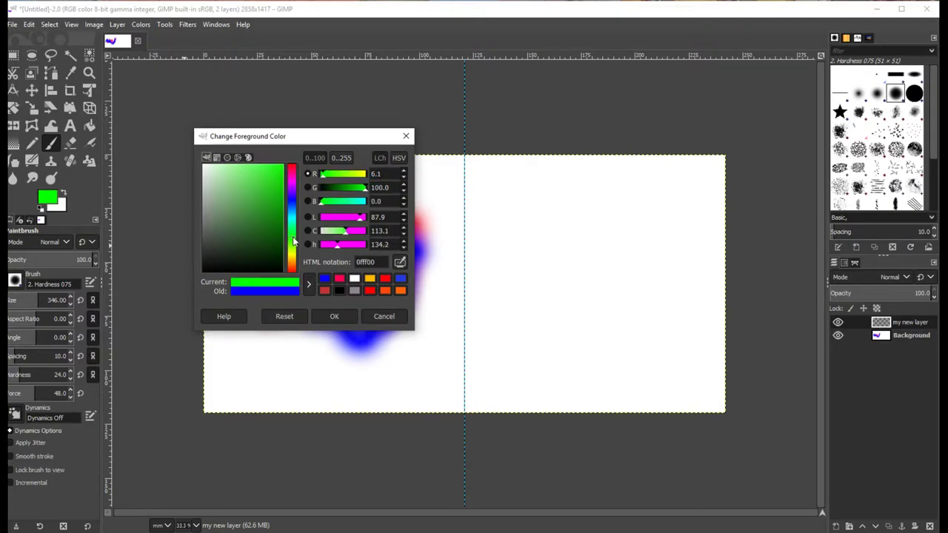
left_click(333, 316)
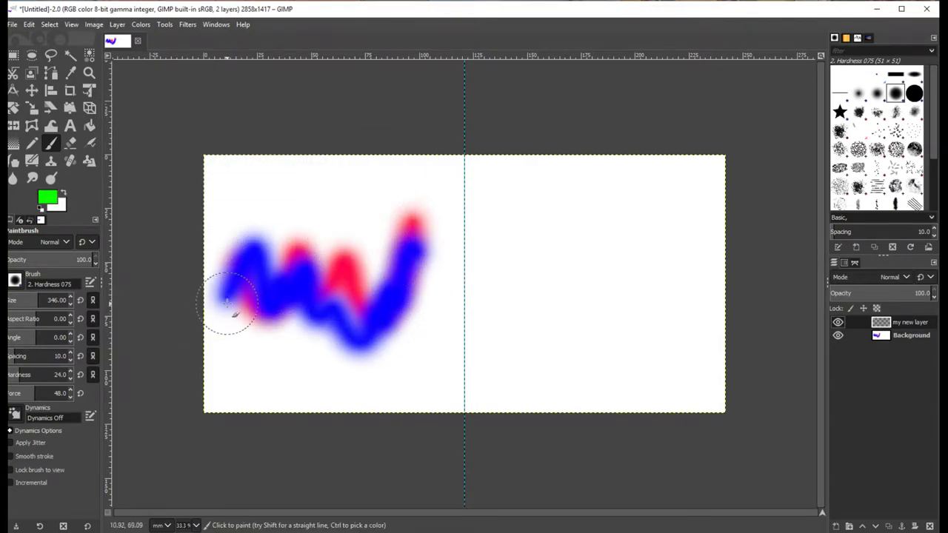
mouse_move(235, 366)
left_mouse_down()
mouse_move(285, 237)
mouse_move(362, 360)
mouse_move(422, 241)
left_mouse_up()
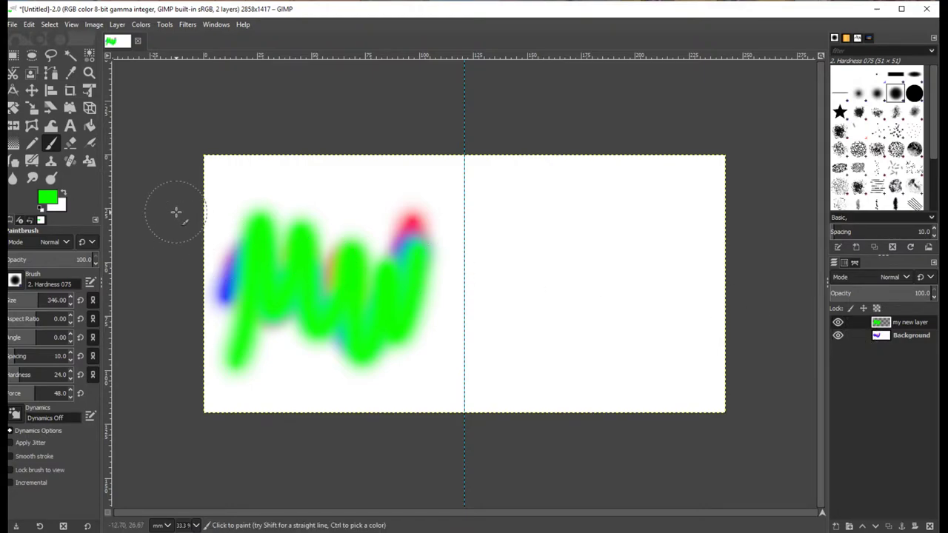
Erase the green strokes on my new layer, and erase part of the blue and red strokes on Background.
left_click(70, 144)
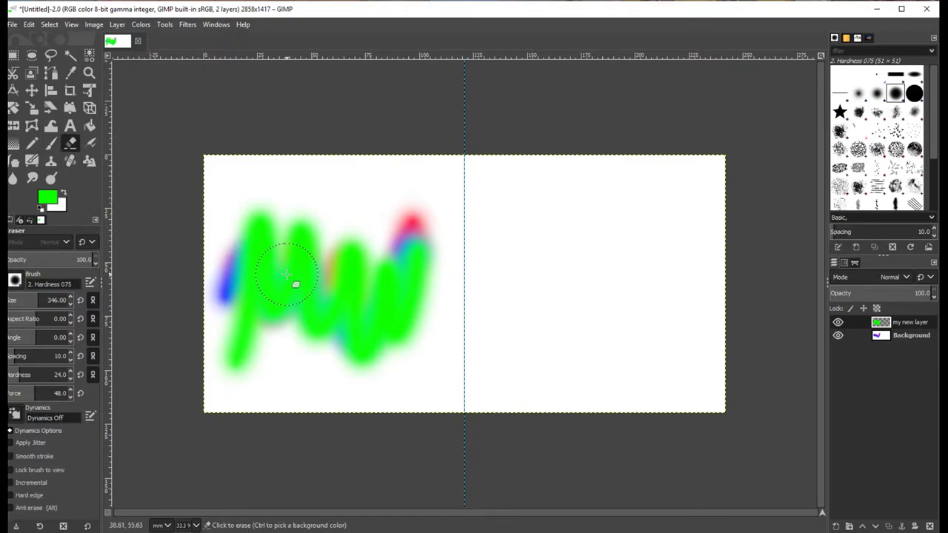
left_click_drag(239, 278, 430, 275)
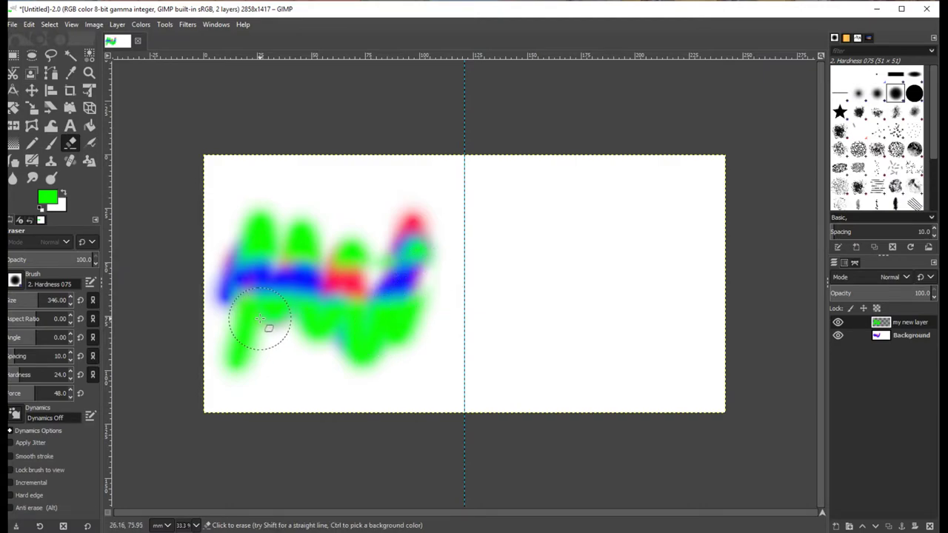
left_click_drag(252, 300, 411, 310)
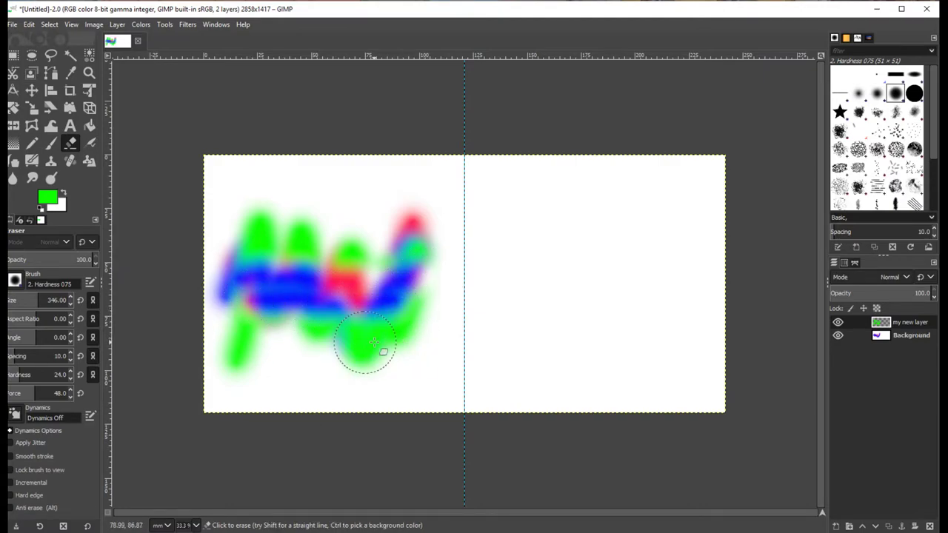
mouse_move(371, 342)
left_mouse_down()
mouse_move(292, 339)
mouse_move(383, 360)
mouse_move(392, 302)
mouse_move(353, 267)
mouse_move(277, 285)
mouse_move(296, 237)
mouse_move(271, 244)
mouse_move(254, 313)
mouse_move(381, 313)
mouse_move(419, 274)
mouse_move(254, 250)
mouse_move(227, 341)
mouse_move(248, 356)
mouse_move(401, 262)
mouse_move(345, 233)
mouse_move(316, 279)
mouse_move(286, 377)
mouse_move(331, 291)
left_mouse_up()
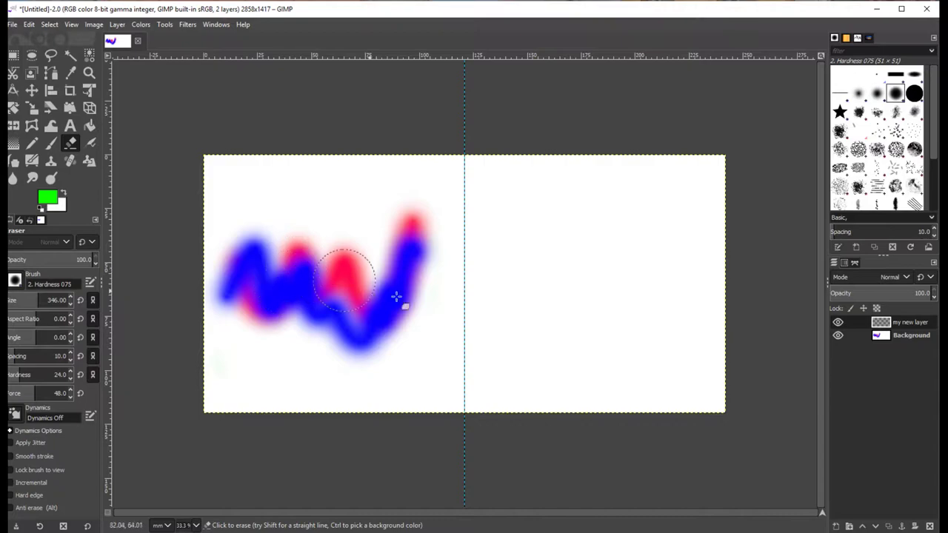
left_click(876, 335)
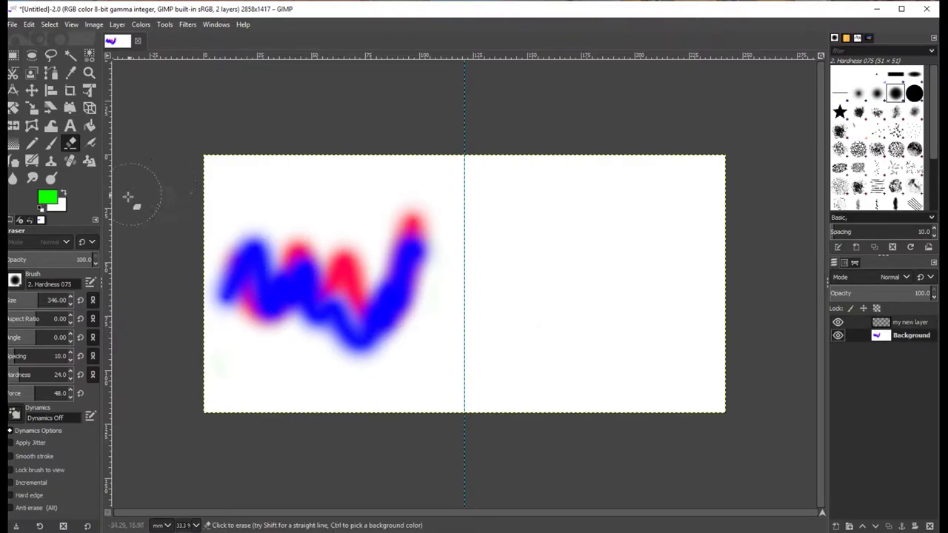
left_click_drag(297, 254, 499, 220)
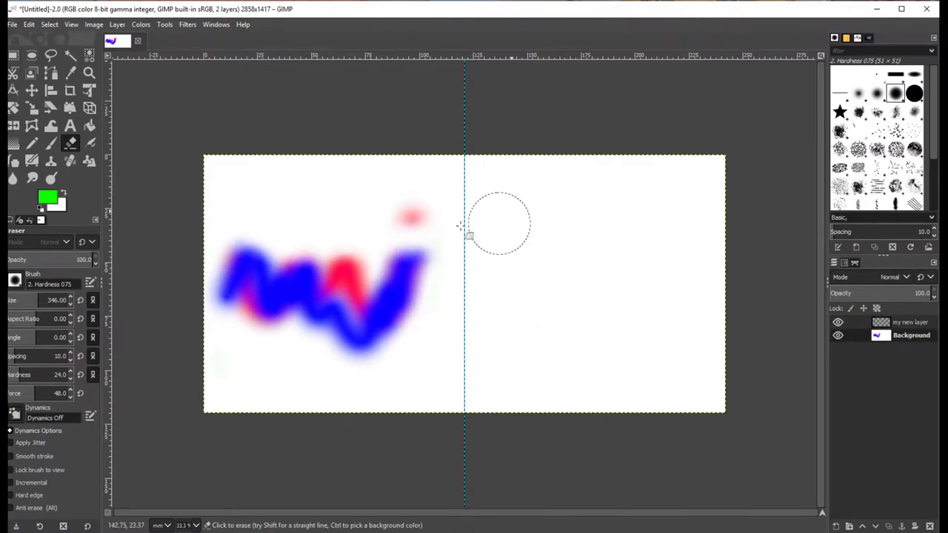
Cover the middle of the Background layer with broad green Pencil strokes and add soft green Paintbrush strokes beside them.
left_click(32, 143)
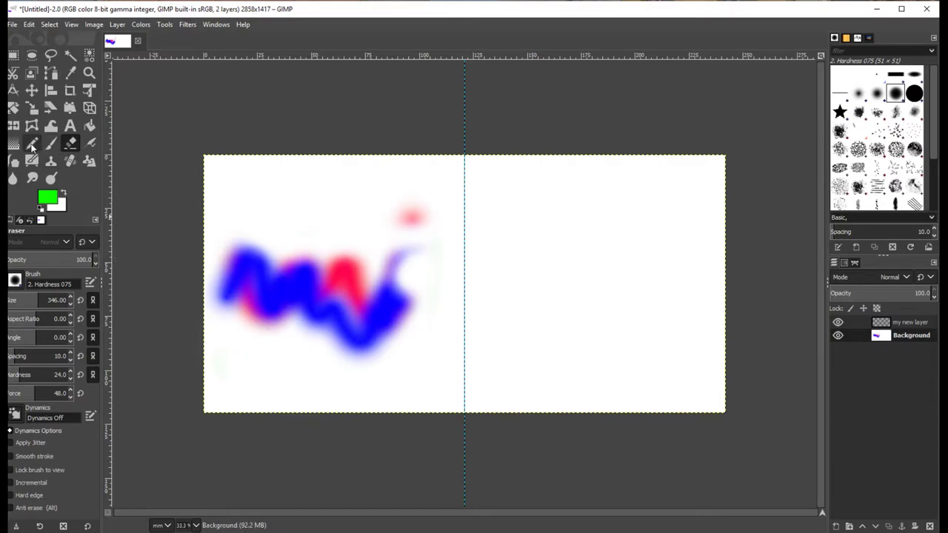
mouse_move(415, 189)
left_mouse_down()
mouse_move(304, 218)
mouse_move(615, 285)
left_mouse_up()
left_click(50, 145)
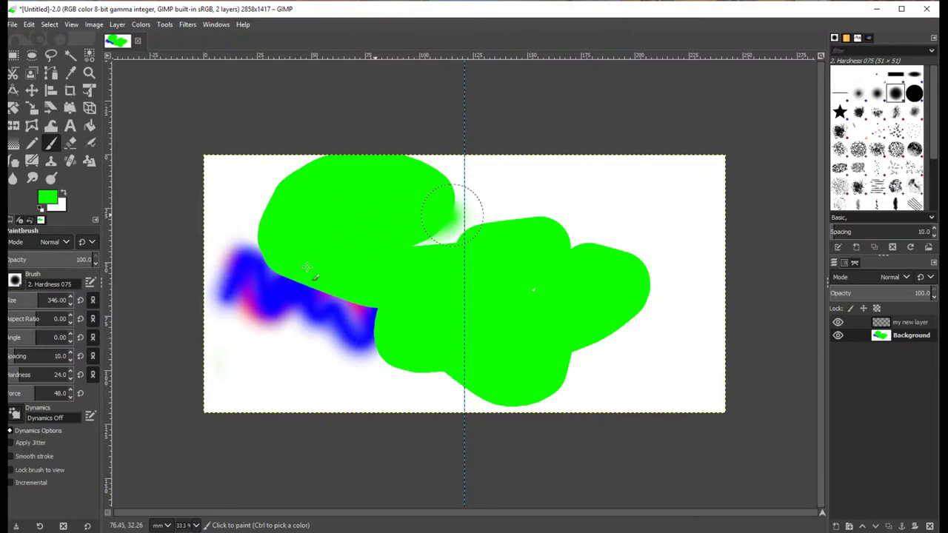
left_click_drag(363, 325, 241, 313)
Change the foreground colour to orange and paint large loose strokes across the Background layer.
left_click(53, 198)
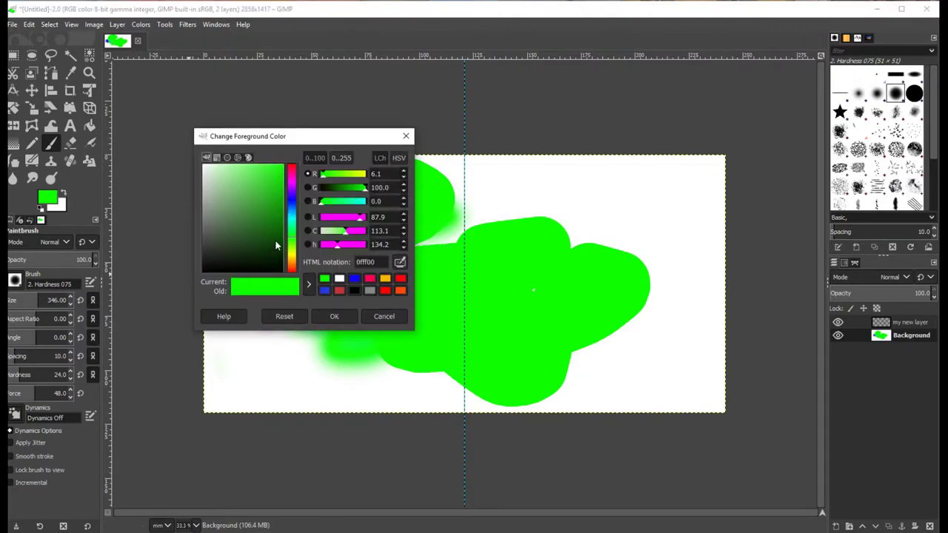
left_click_drag(294, 241, 294, 259)
left_click(334, 316)
mouse_move(400, 266)
left_mouse_down()
mouse_move(332, 329)
mouse_move(374, 293)
mouse_move(471, 360)
mouse_move(623, 341)
mouse_move(645, 245)
mouse_move(289, 182)
mouse_move(293, 248)
mouse_move(292, 183)
left_mouse_up()
Change the foreground colour to magenta (ff00e0) and paint several wavy strokes across the Background layer.
left_click(49, 202)
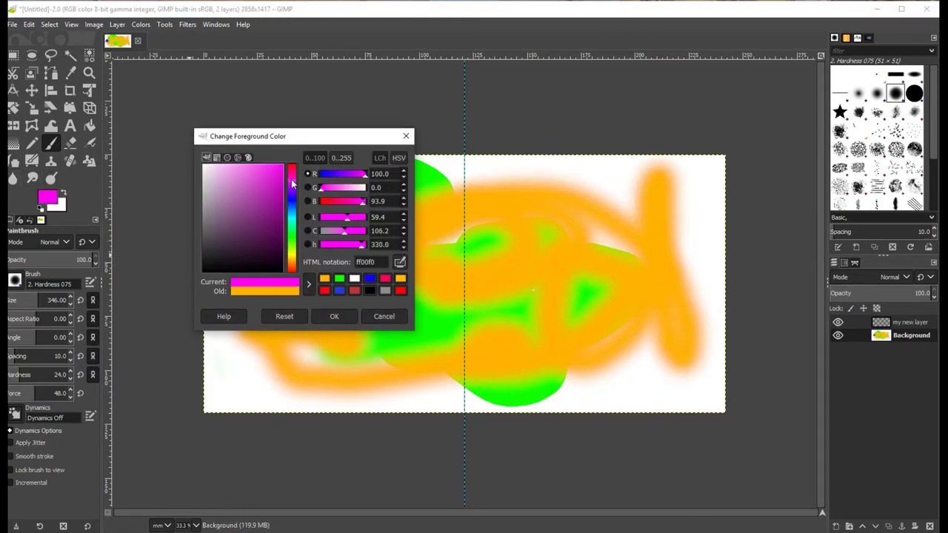
left_click(333, 316)
mouse_move(412, 274)
left_mouse_down()
mouse_move(482, 263)
mouse_move(640, 230)
left_mouse_up()
left_click_drag(367, 285, 390, 203)
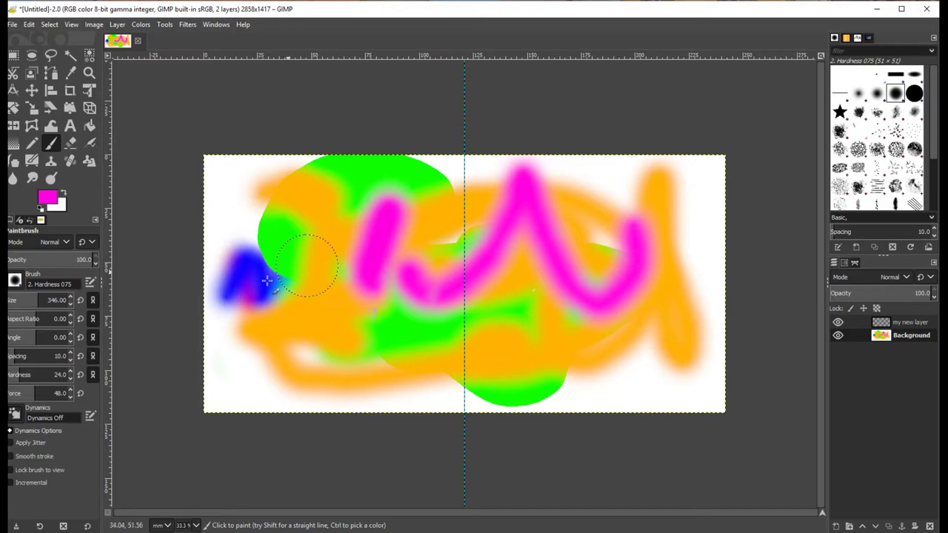
mouse_move(274, 266)
left_mouse_down()
mouse_move(334, 405)
mouse_move(646, 383)
left_mouse_up()
left_click_drag(702, 359, 638, 234)
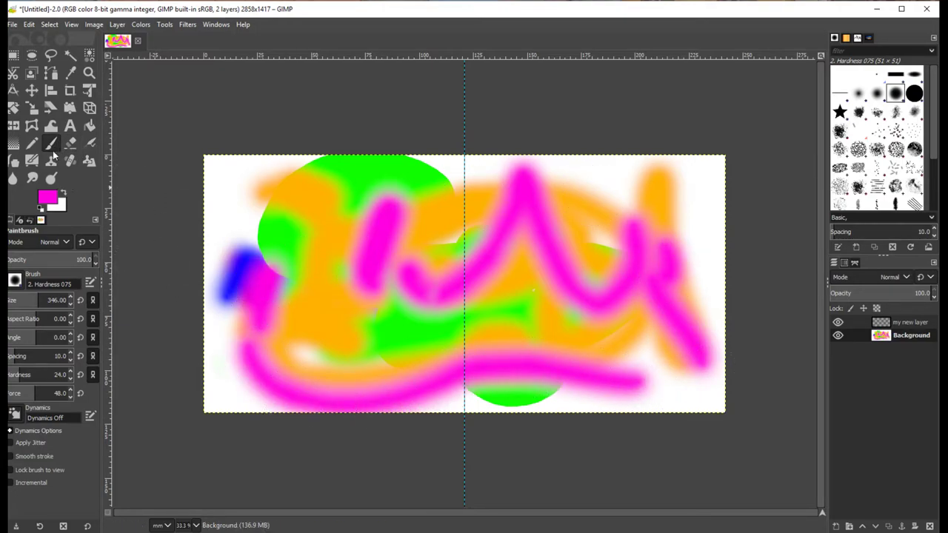
Change the foreground colour to blue and paint scattered strokes and a dot around the Background layer.
left_click(52, 202)
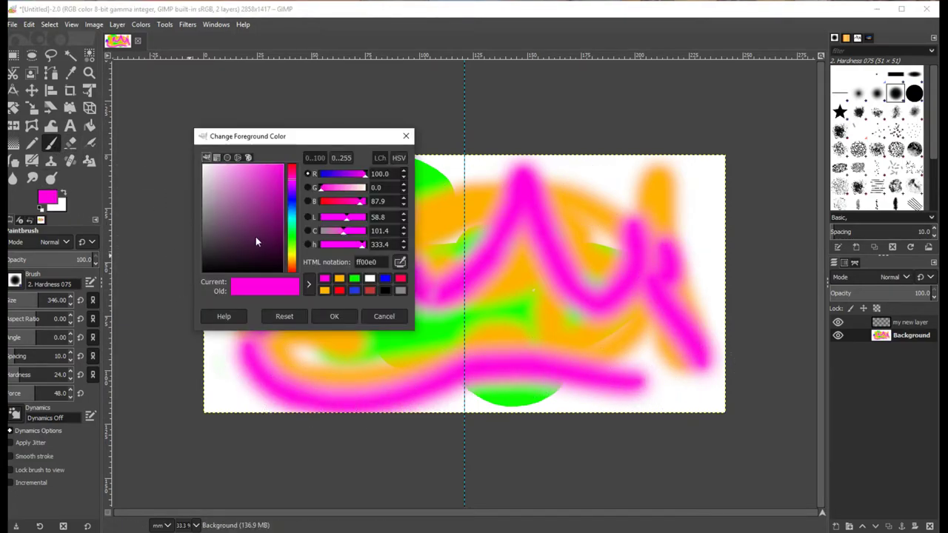
left_click(295, 199)
left_click(334, 316)
mouse_move(226, 293)
left_mouse_down()
mouse_move(239, 222)
mouse_move(313, 286)
left_mouse_up()
left_click(218, 176)
left_click_drag(248, 336, 381, 377)
mouse_move(524, 352)
left_mouse_down()
mouse_move(524, 158)
mouse_move(656, 360)
mouse_move(459, 392)
left_mouse_up()
mouse_move(448, 170)
left_mouse_down()
mouse_move(440, 207)
mouse_move(400, 215)
left_mouse_up()
left_click_drag(255, 348, 376, 382)
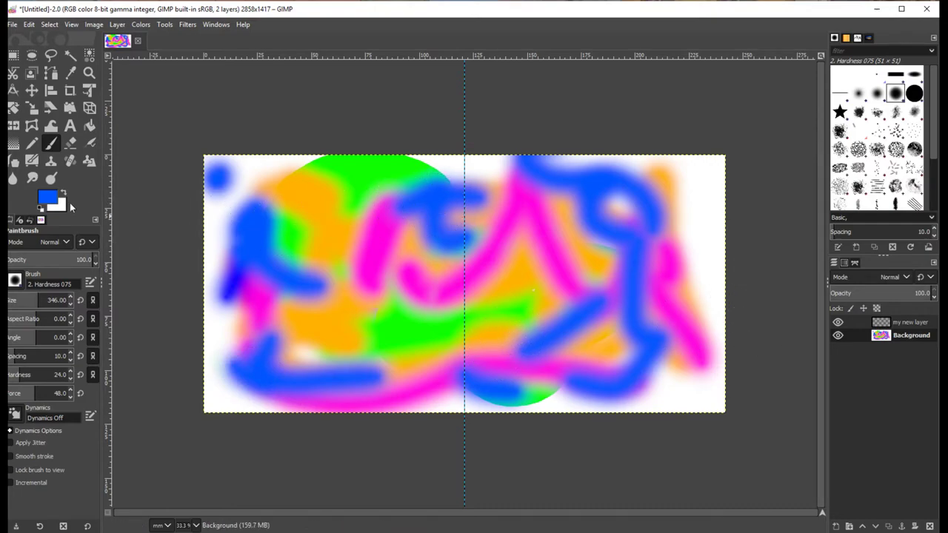
Reduce the brush size to 62, set the colour to green (3eff00), and paint thin zigzags across the Background's lower and upper areas.
left_click_drag(51, 319, 32, 301)
left_click(55, 200)
left_click(368, 278)
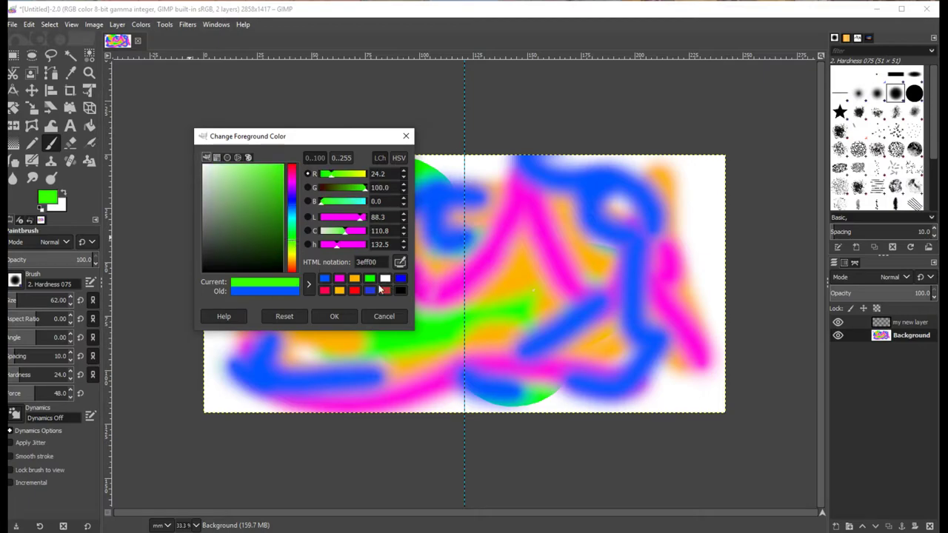
left_click(334, 317)
left_click_drag(216, 392, 693, 354)
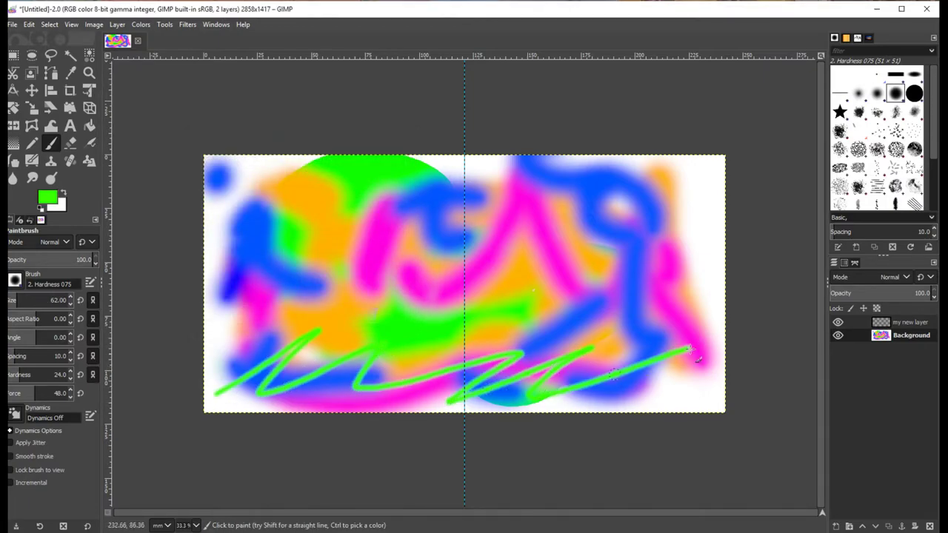
mouse_move(257, 226)
left_mouse_down()
mouse_move(433, 210)
mouse_move(668, 250)
left_mouse_up()
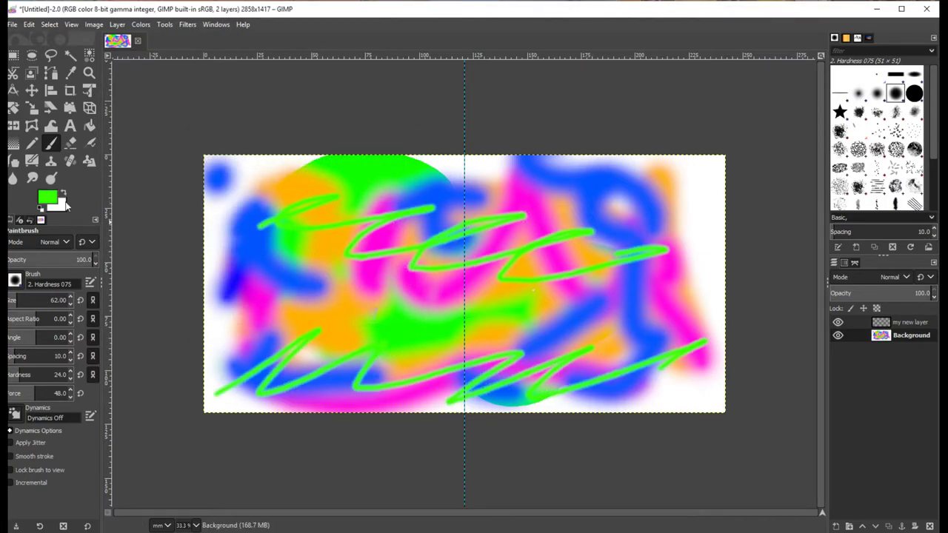
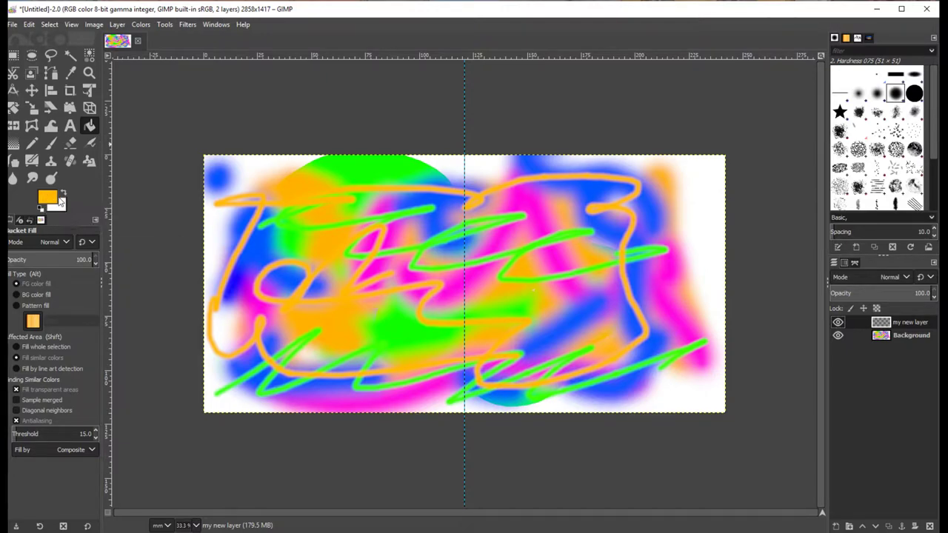
Set the foreground colour to black (000000) and bucket-fill my new layer with it.
left_click(48, 200)
left_click_drag(231, 206, 197, 294)
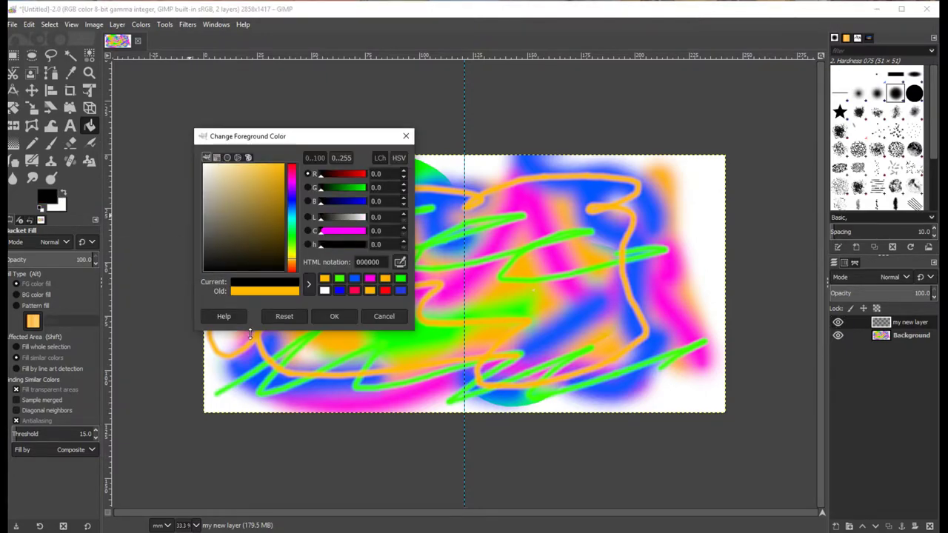
left_click(354, 321)
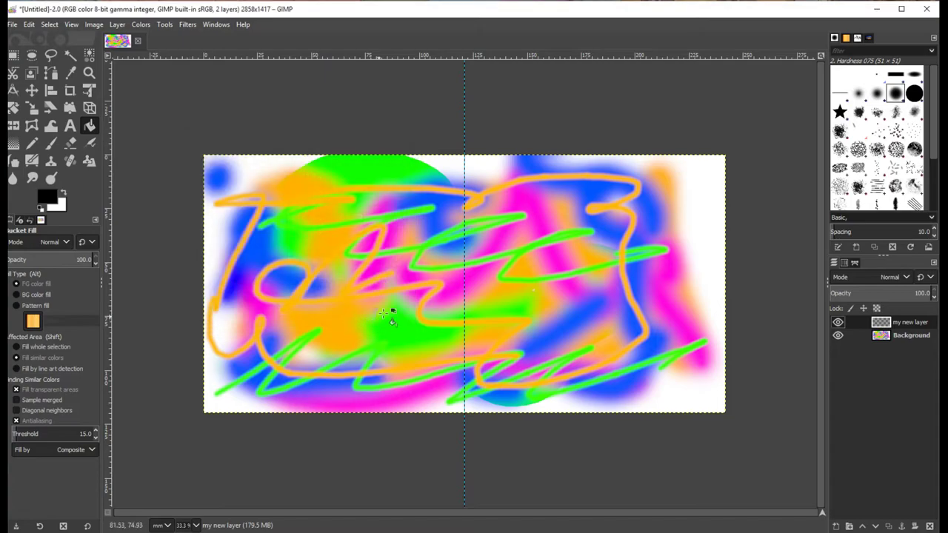
left_click(363, 176)
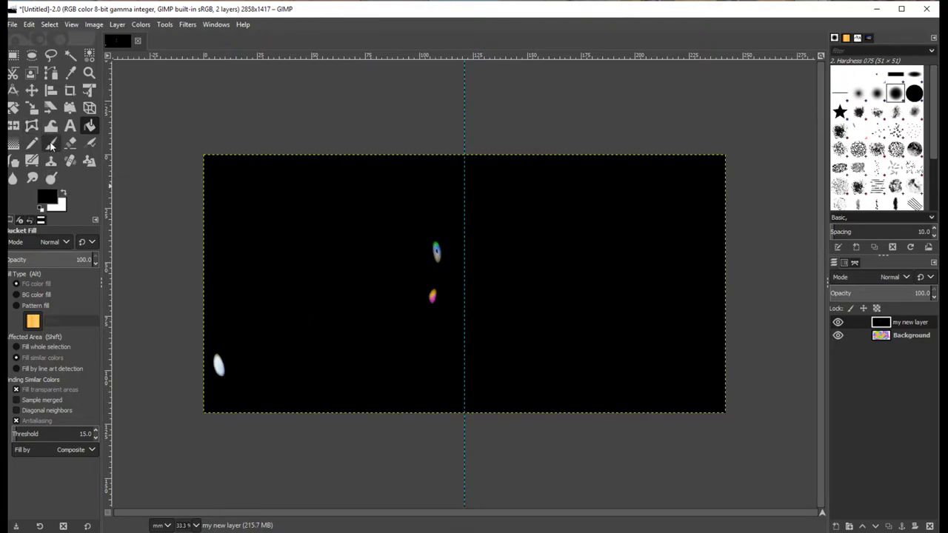
Paint over the small unfilled spots on my new layer with the black Paintbrush.
left_click(50, 146)
left_click_drag(223, 368, 218, 366)
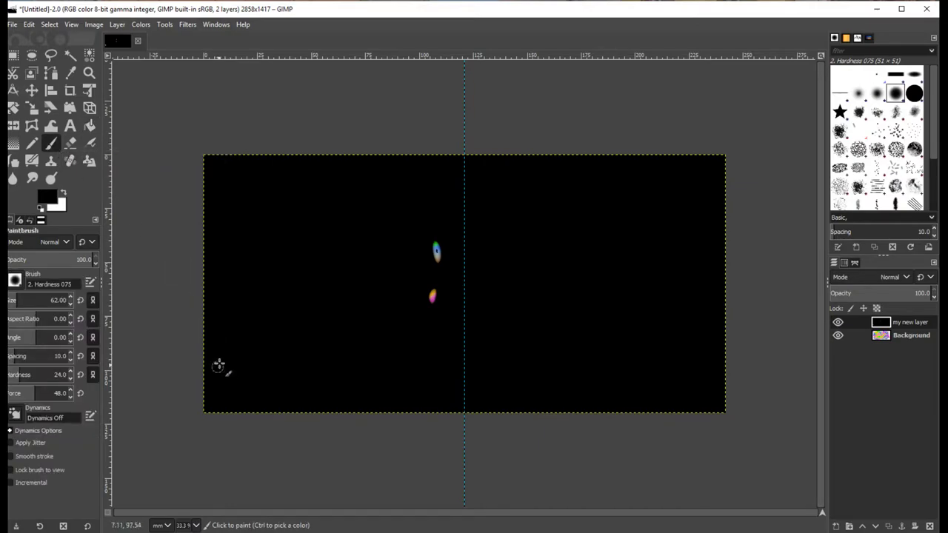
mouse_move(433, 299)
left_mouse_down()
mouse_move(432, 247)
mouse_move(444, 244)
left_mouse_up()
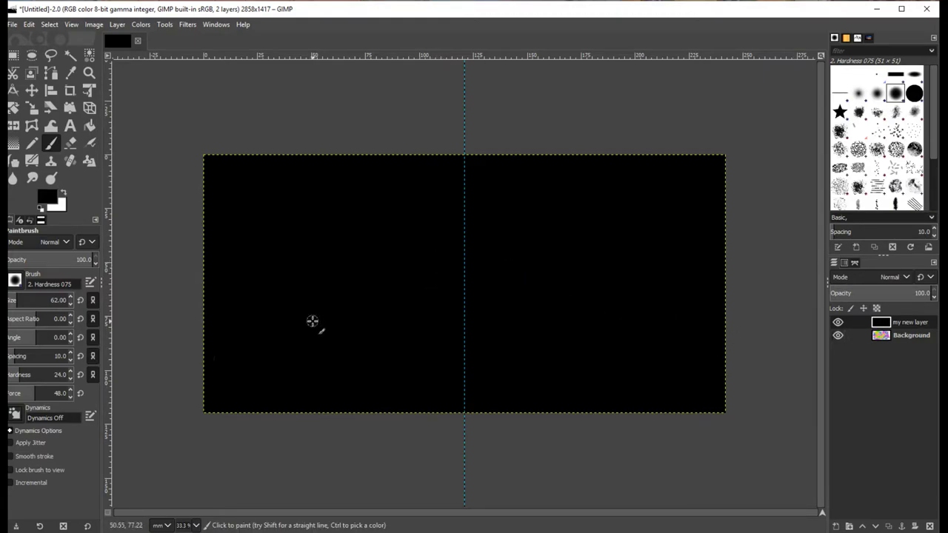
Erase the handwritten word "hello" and a heart outline out of the black on my new layer.
left_click(70, 143)
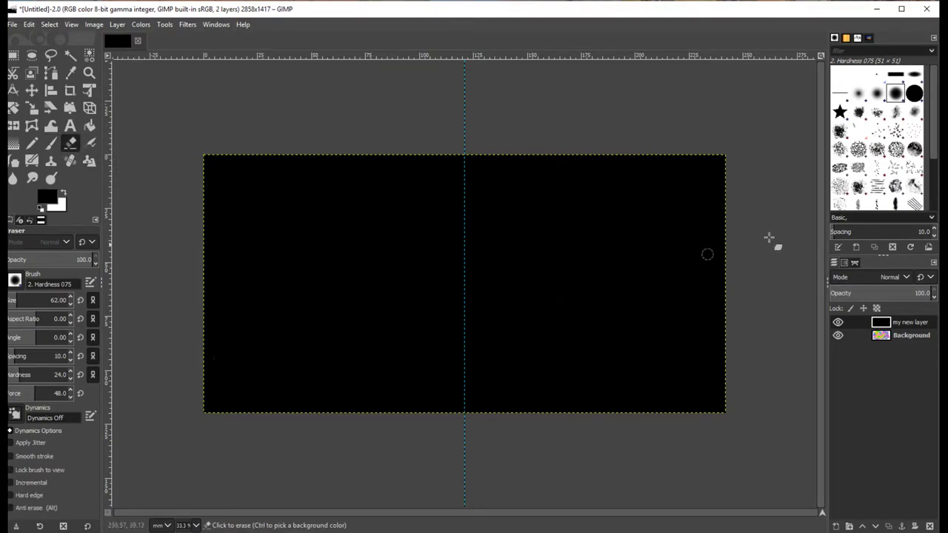
mouse_move(238, 201)
left_mouse_down()
mouse_move(241, 291)
mouse_move(305, 283)
mouse_move(289, 278)
mouse_move(359, 300)
left_mouse_up()
left_click_drag(348, 221, 379, 307)
left_click_drag(387, 222, 431, 293)
left_click_drag(464, 254, 464, 256)
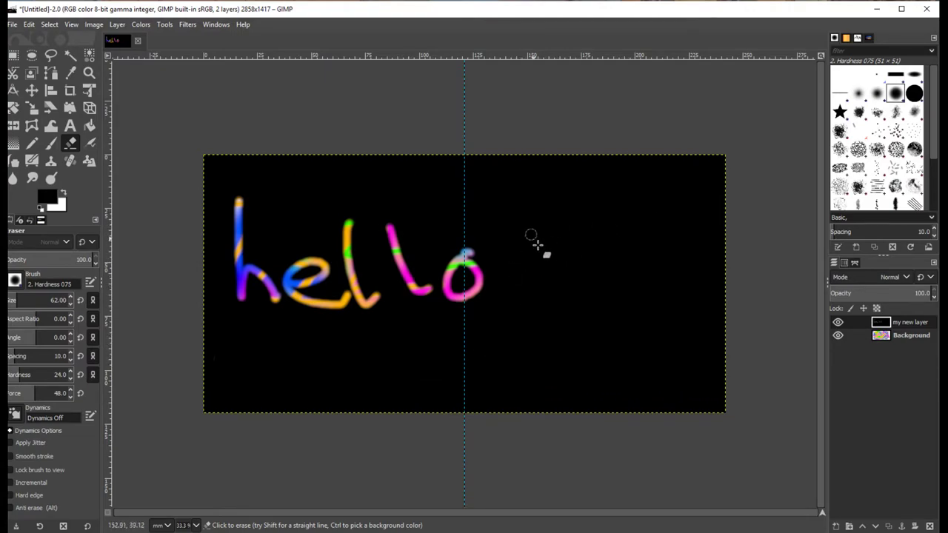
mouse_move(583, 312)
left_mouse_down()
mouse_move(548, 212)
mouse_move(586, 242)
mouse_move(607, 208)
mouse_move(642, 253)
mouse_move(594, 322)
left_mouse_up()
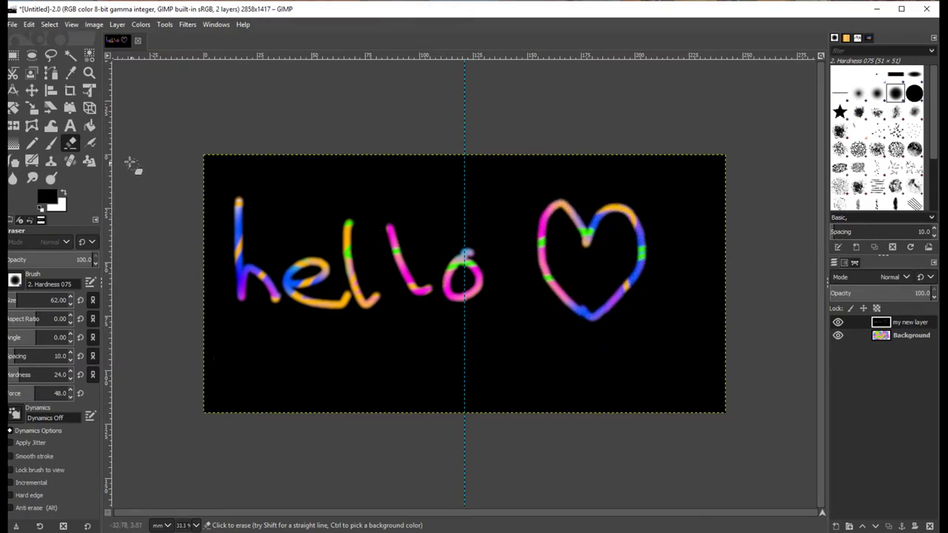
left_click(93, 130)
left_click(580, 302)
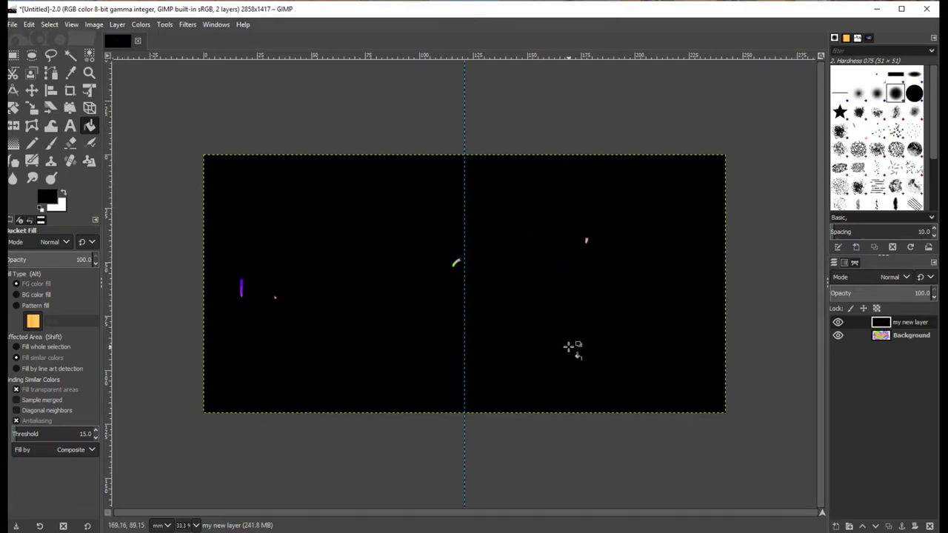
key("ctrl+z")
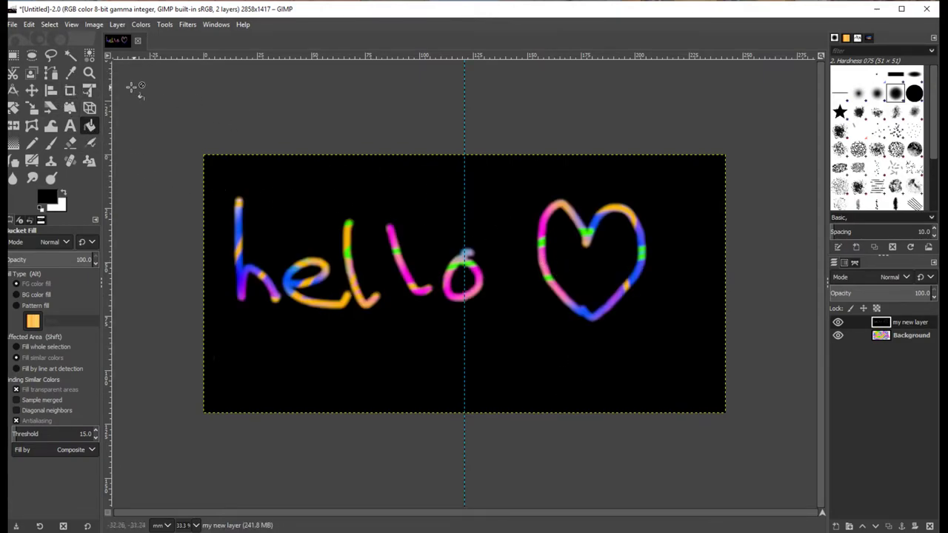
left_click(70, 56)
left_click(612, 321)
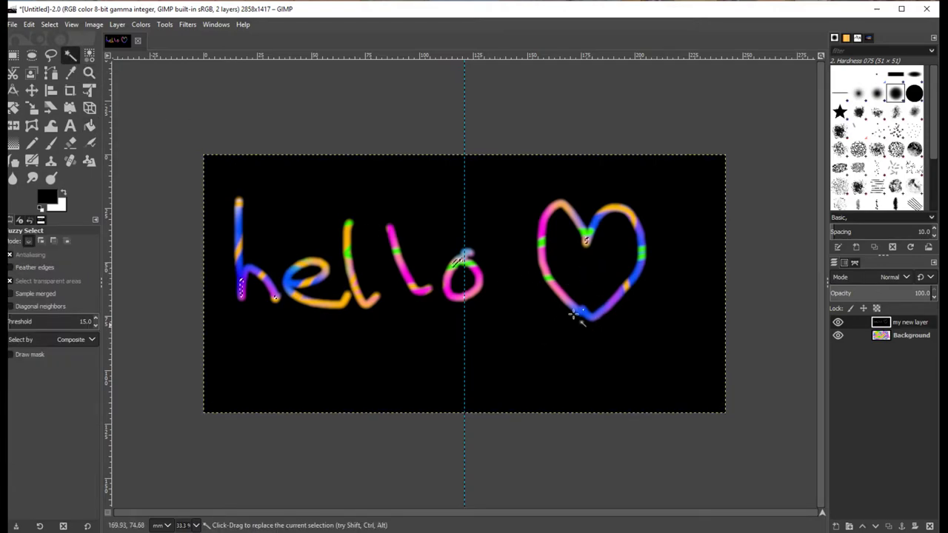
key("ctrl")
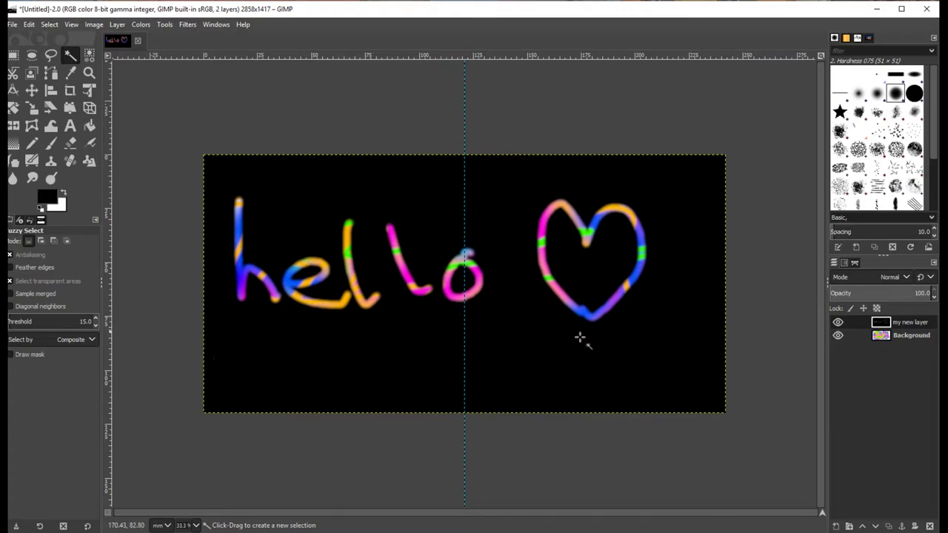
Delete my new layer, and clear the entire selected Background layer to white.
right_click(905, 325)
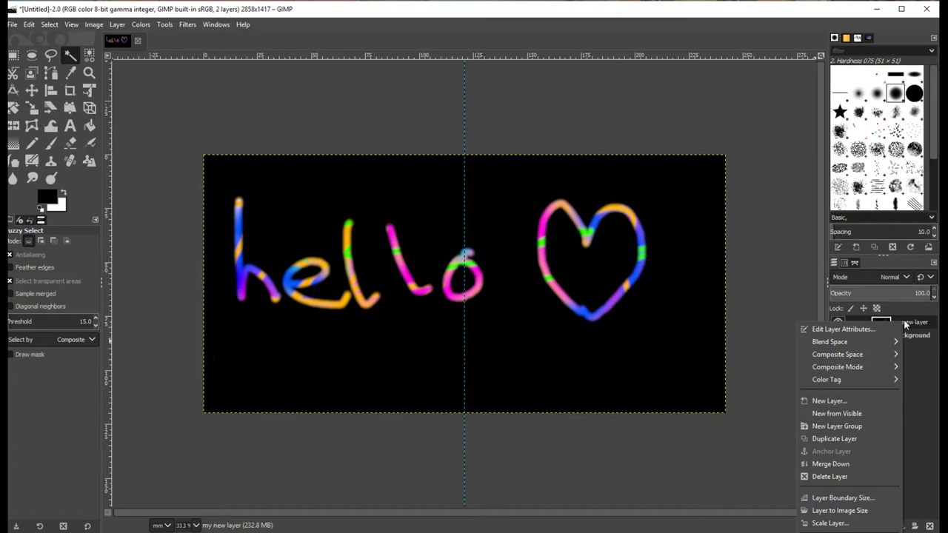
left_click(830, 477)
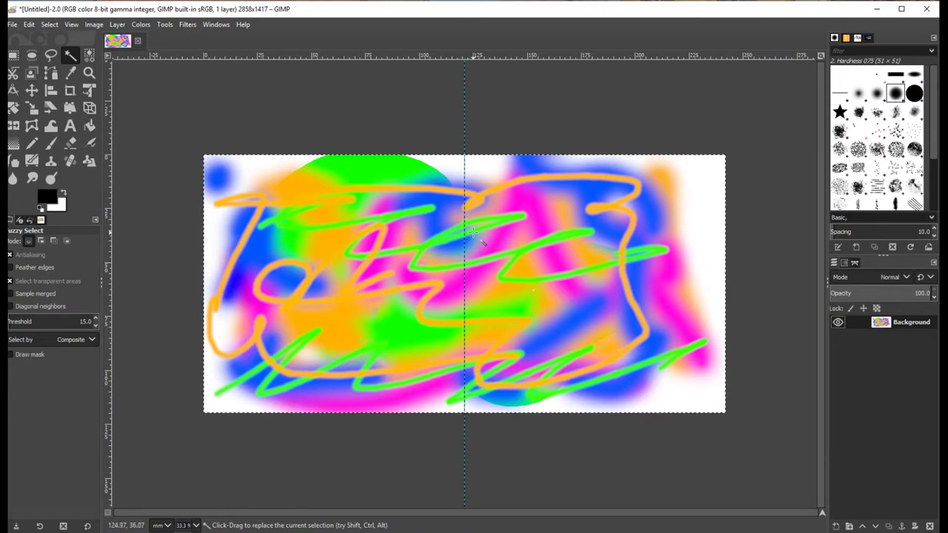
key("Delete")
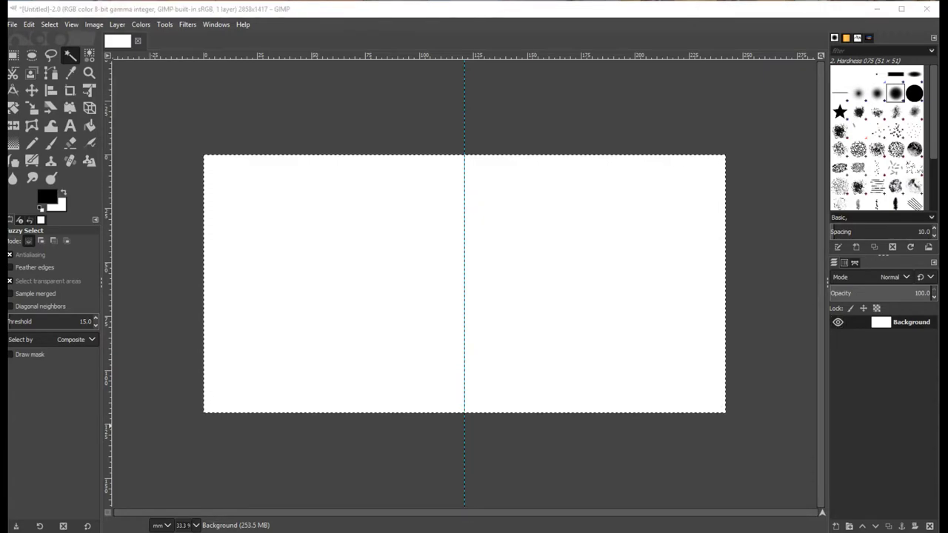
Switch to File Explorer and bring city.jpg from the GIMP tutorial folder into the GIMP image as a layer.
key("alt+Tab")
left_click_drag(511, 84, 599, 86)
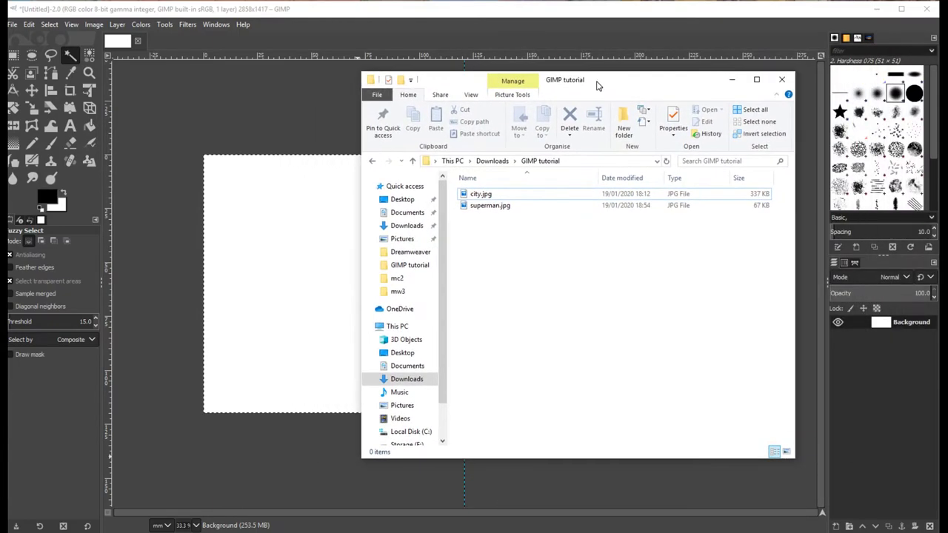
left_click(490, 207)
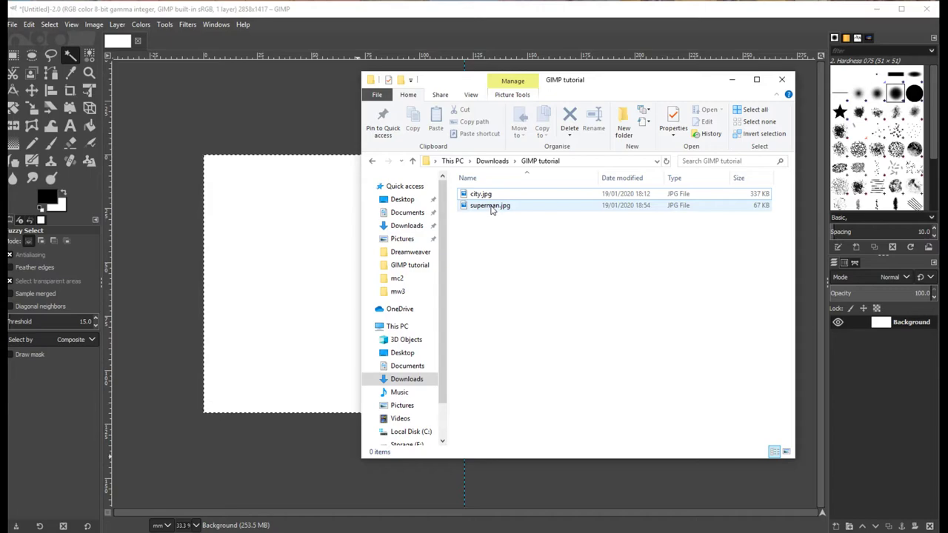
left_click(472, 197)
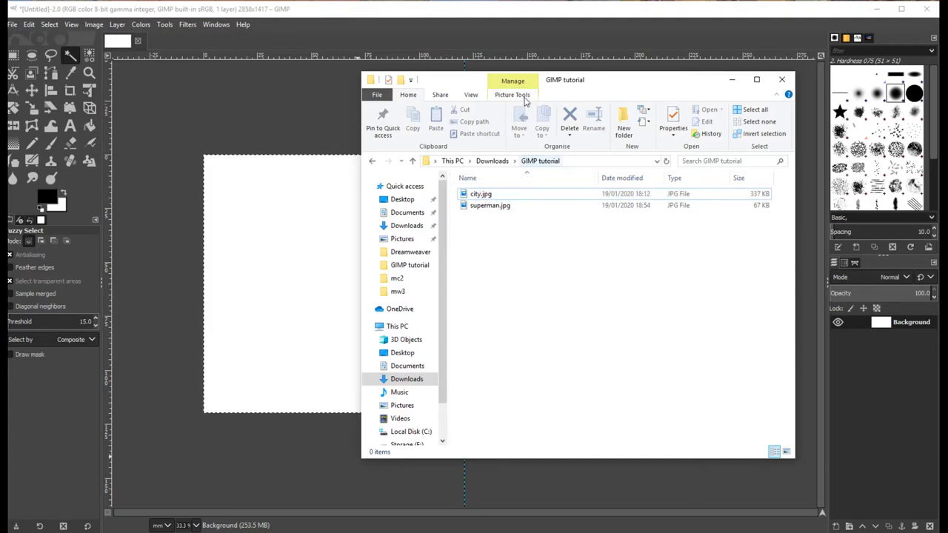
left_click_drag(584, 83, 703, 52)
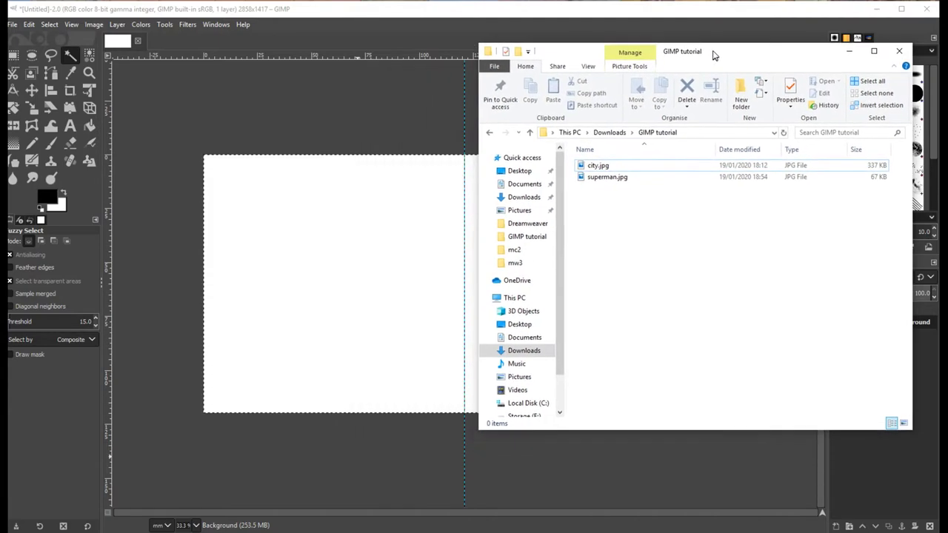
left_click(593, 176)
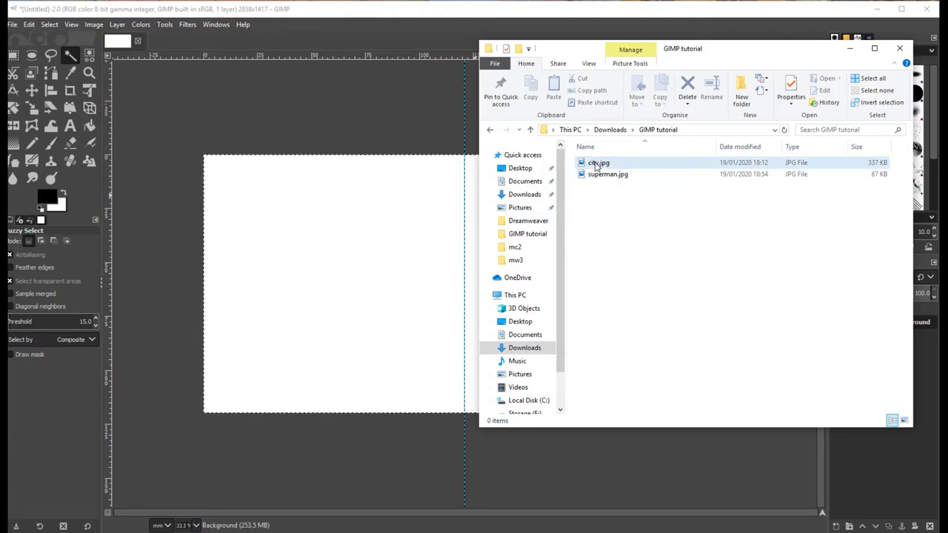
left_click_drag(596, 165, 357, 287)
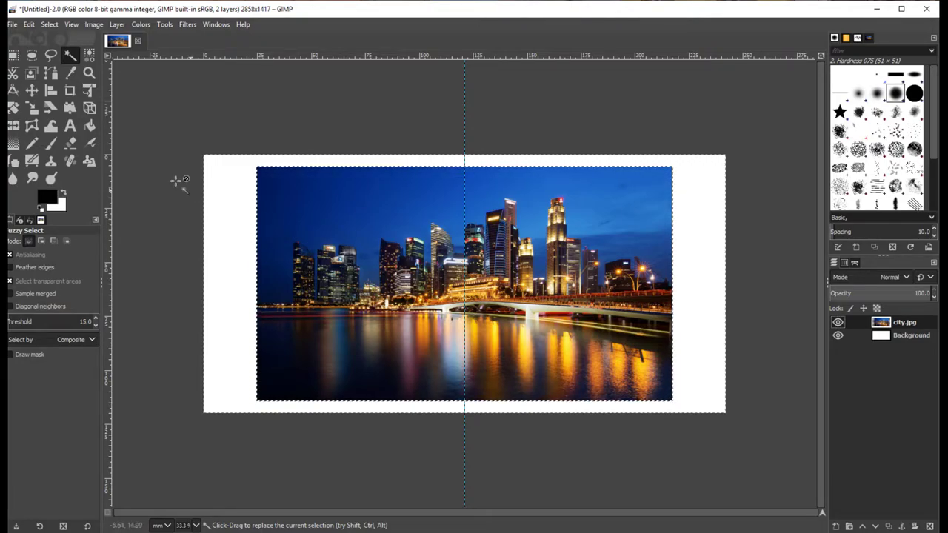
Scale the city picture proportionally to about 241.55 × 135.94 mm so it spans the canvas width and covers its full height.
left_click(33, 109)
left_click_drag(256, 170, 207, 165)
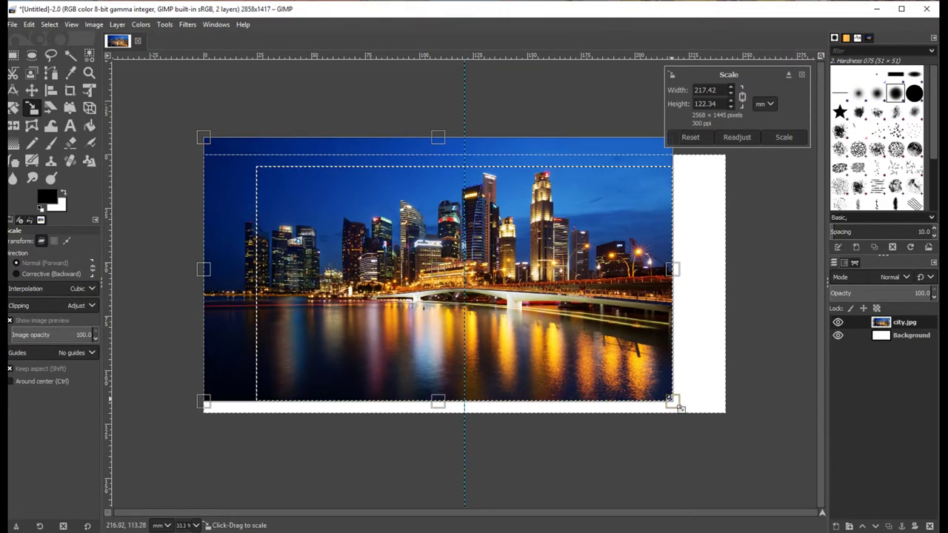
left_click_drag(676, 404, 717, 435)
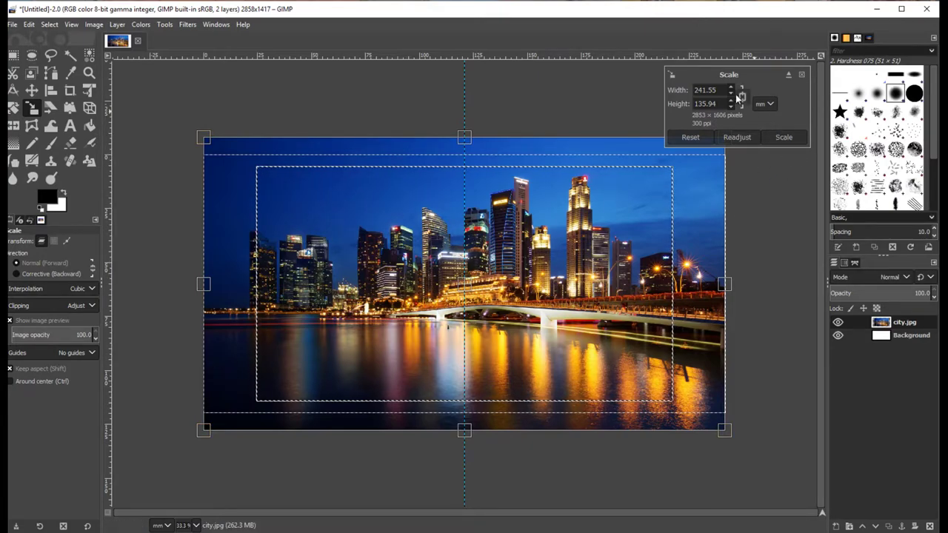
left_click(784, 139)
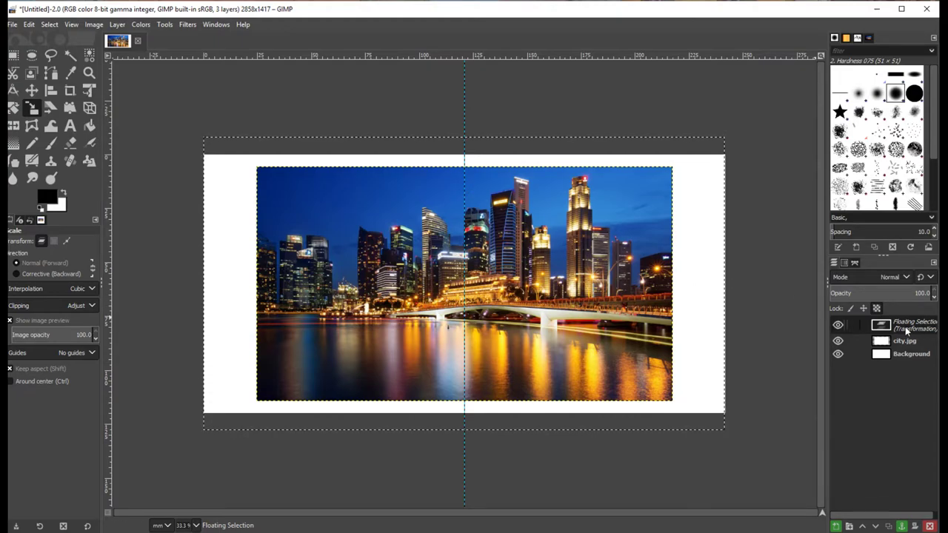
Turn the floating selection of the scaled picture into a new layer and rename it City.
left_click(835, 525)
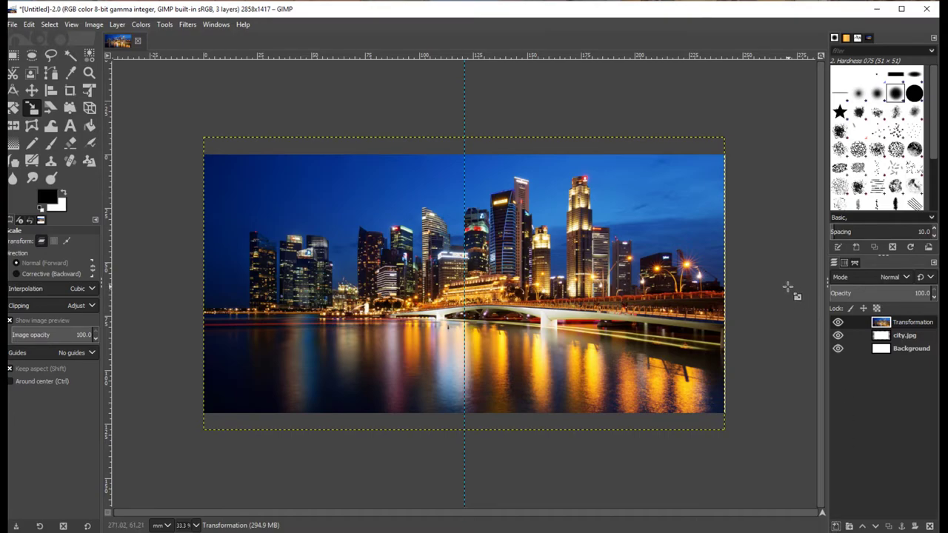
double_click(911, 324)
type("City")
key("Return")
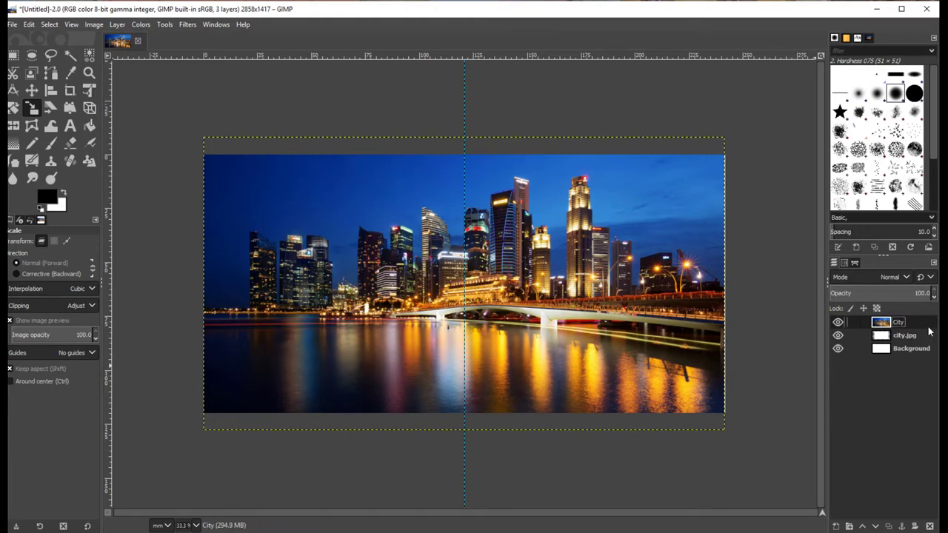
Delete the leftover city.jpg layer.
left_click(901, 339)
right_click(901, 339)
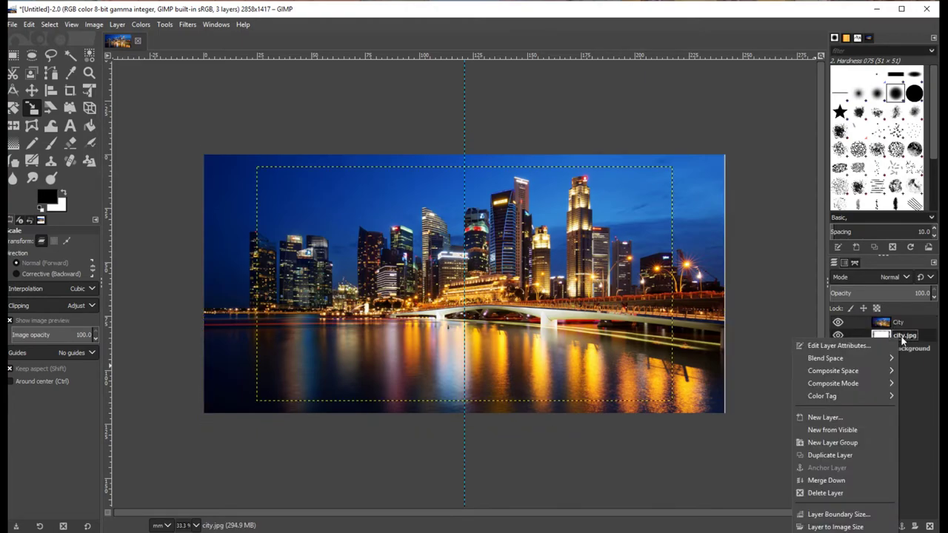
left_click(824, 493)
right_click(900, 335)
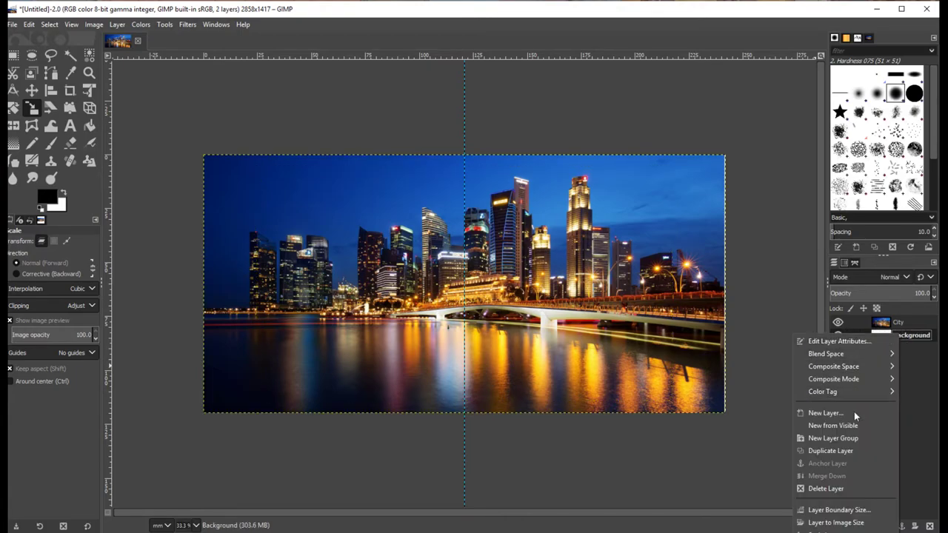
left_click(855, 451)
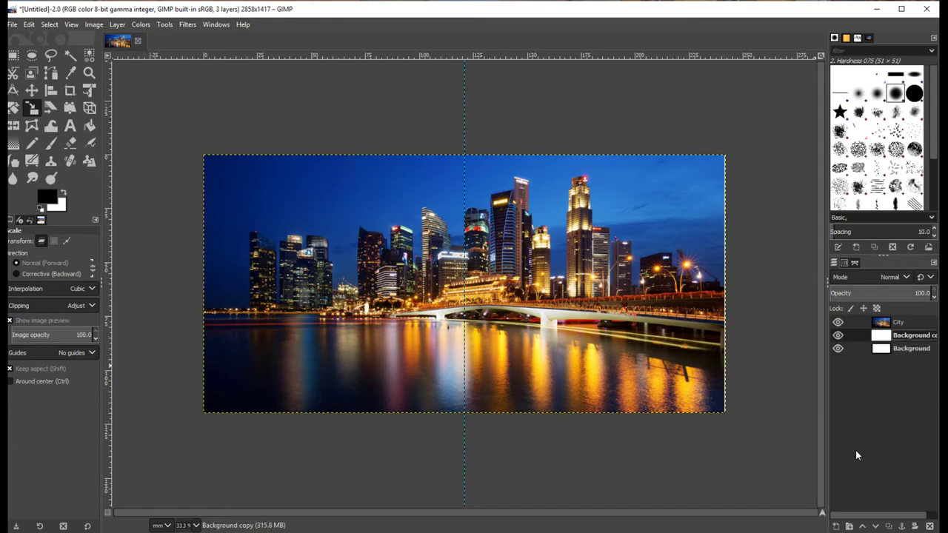
right_click(908, 336)
left_click(846, 487)
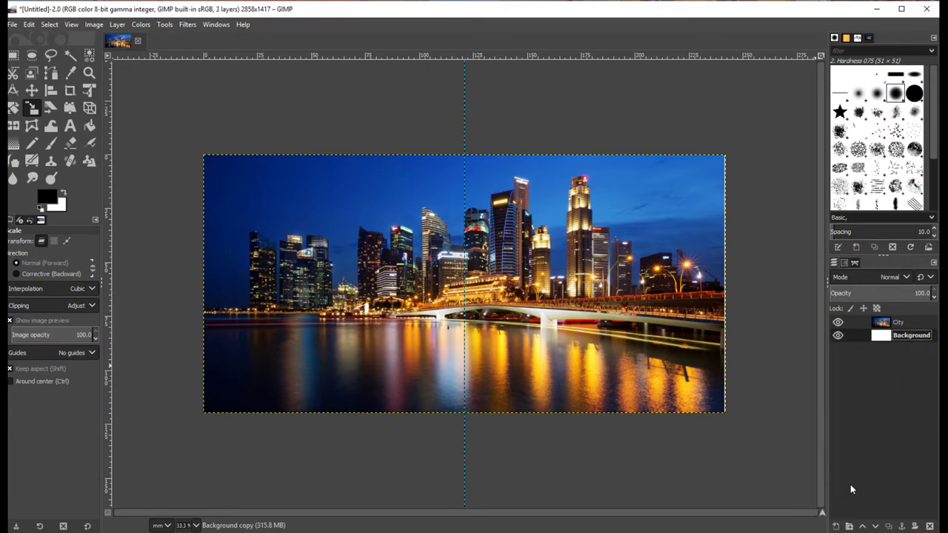
Delete the white Background layer.
right_click(903, 336)
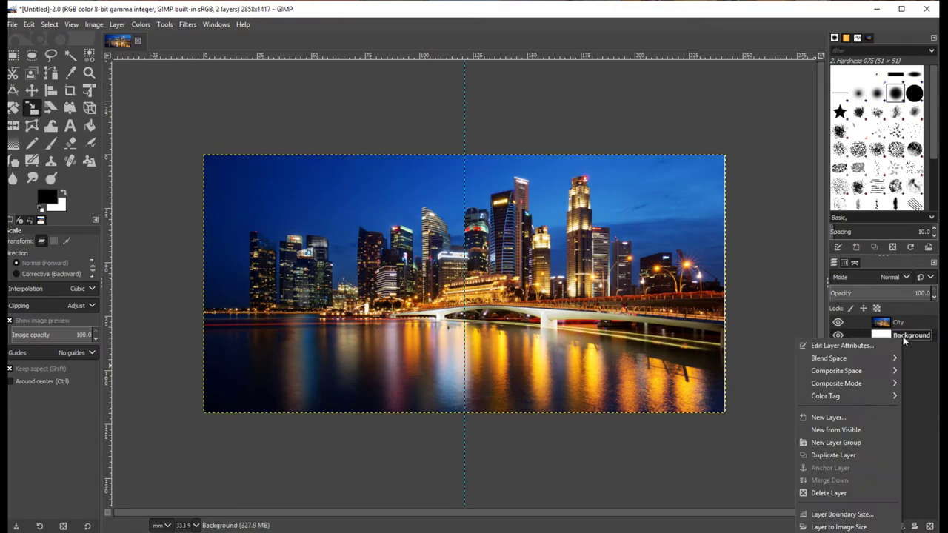
left_click(837, 492)
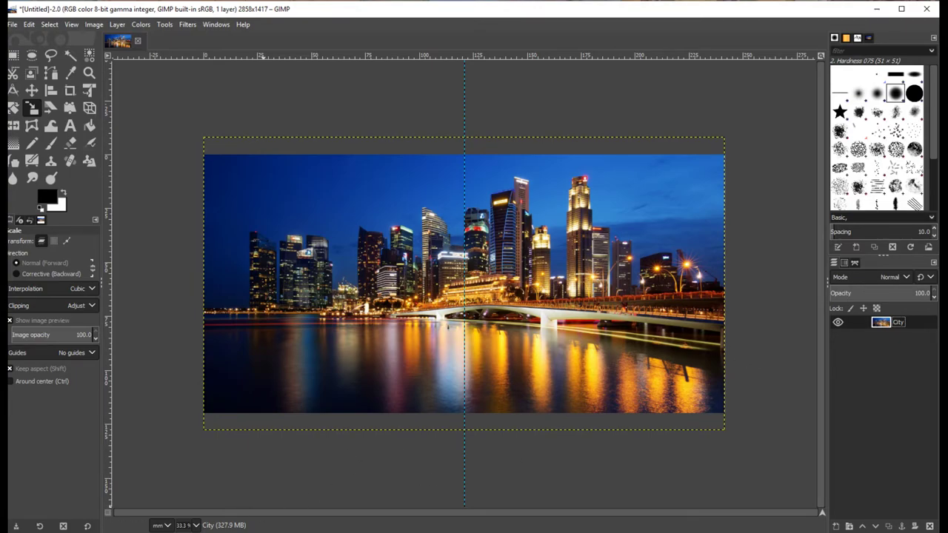
Switch to File Explorer and bring superman.jpg into the GIMP image as a layer above City.
key("alt+Tab")
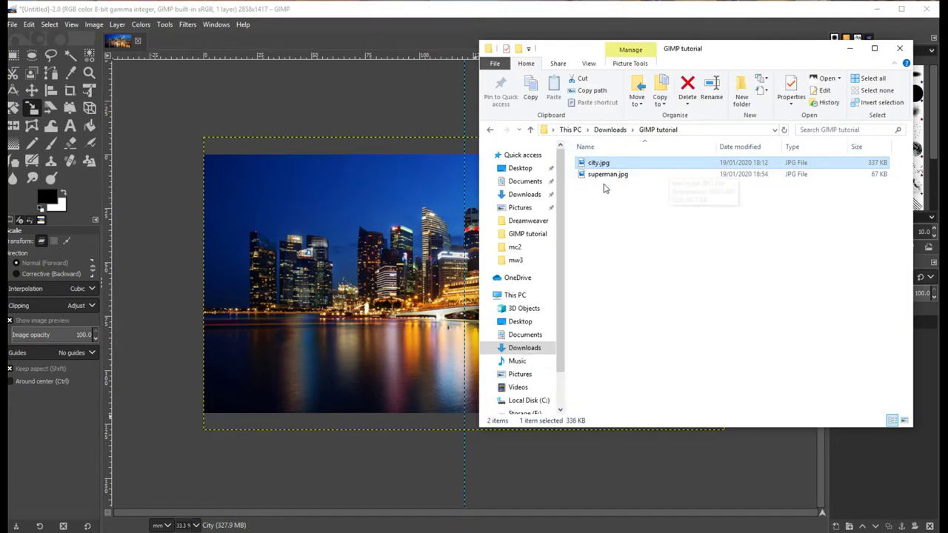
left_click_drag(604, 176, 335, 275)
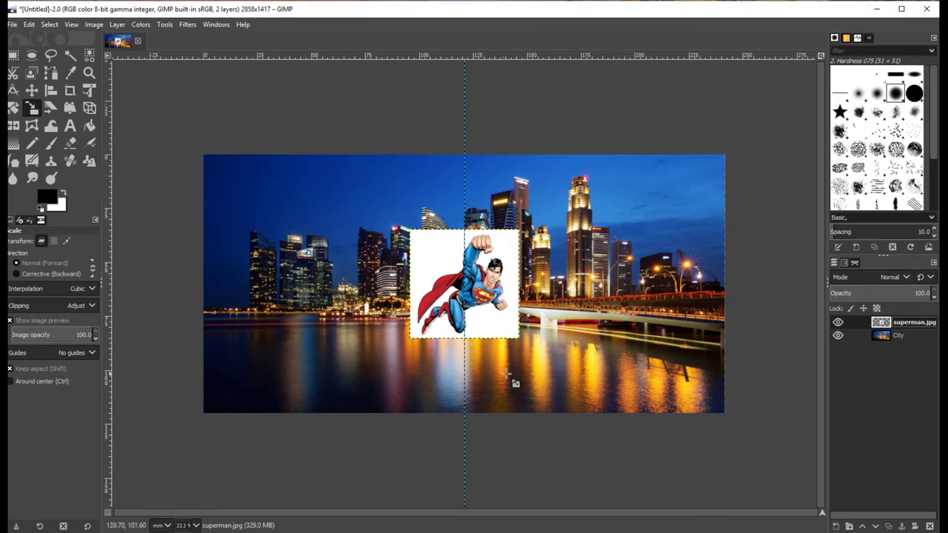
Set the Move tool to move the active layer, and shift superman.jpg up and right over the tall towers.
scroll(555, 363, "up", 1)
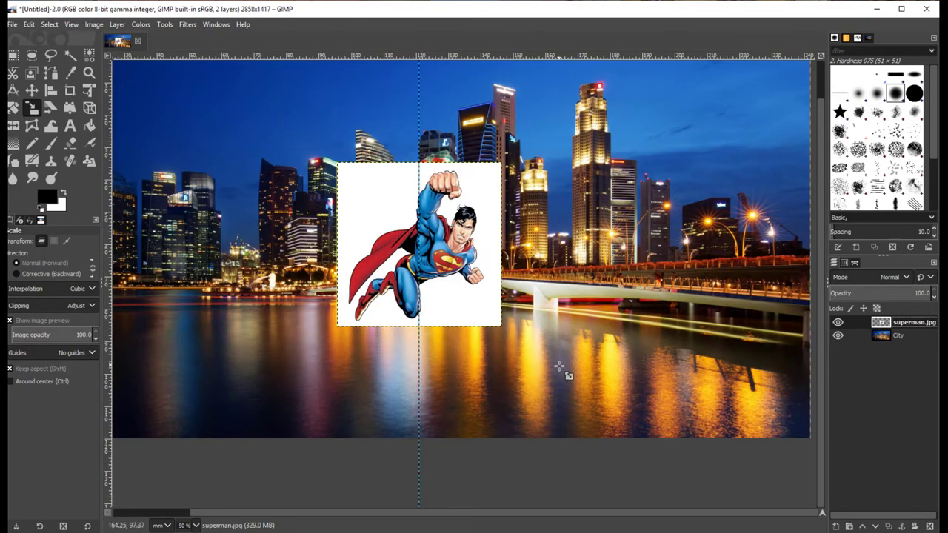
scroll(602, 395, "up", 1)
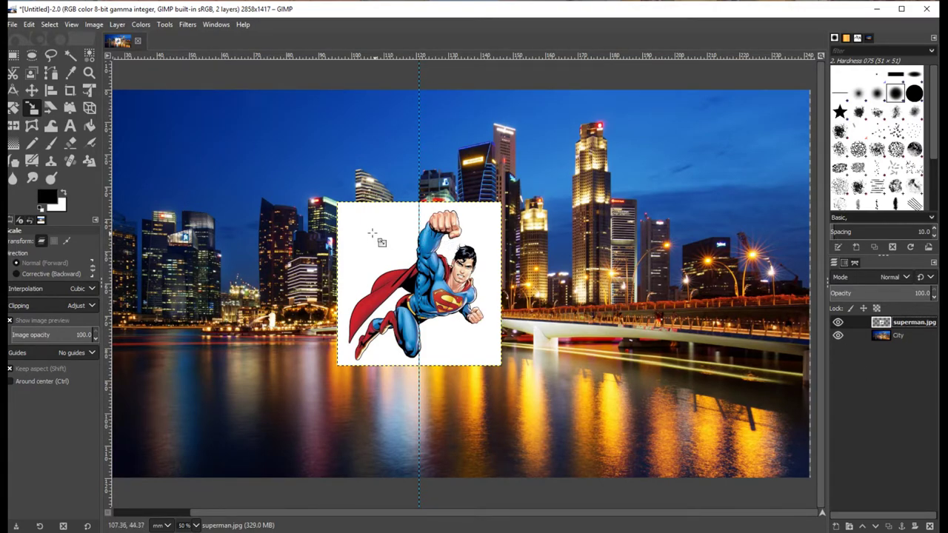
left_click(31, 89)
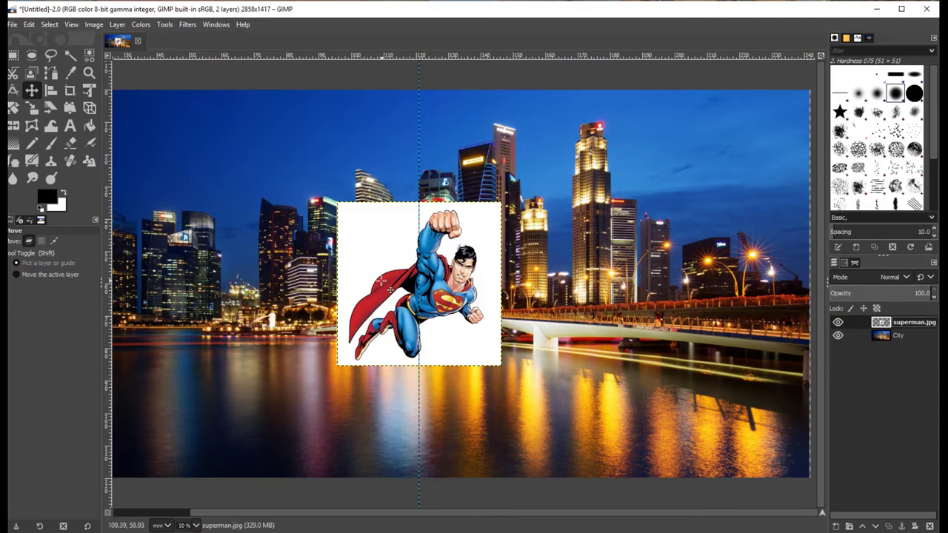
left_click(57, 273)
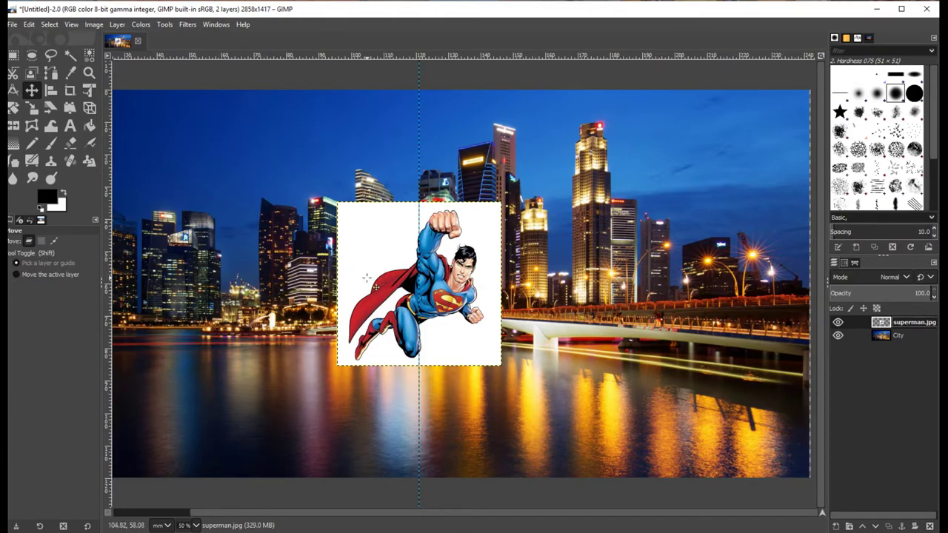
left_click(16, 277)
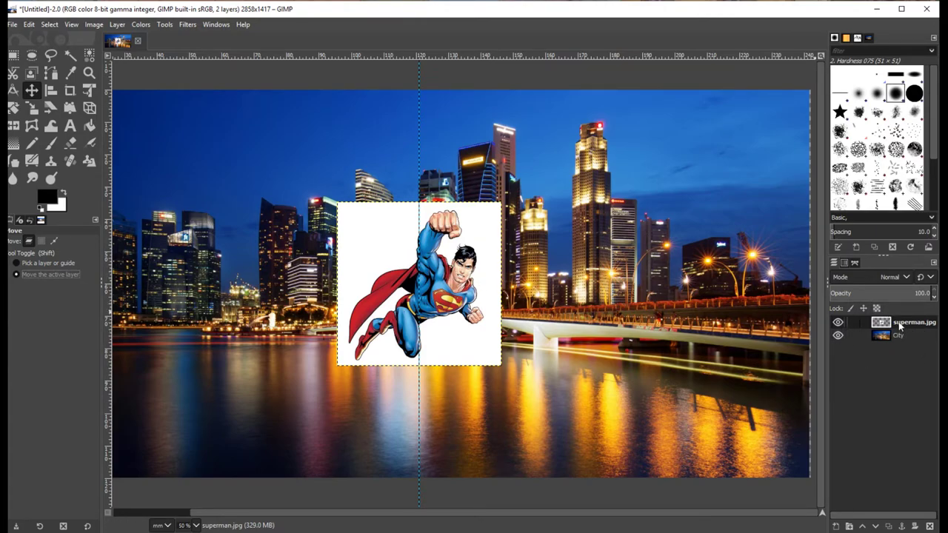
left_click_drag(449, 290, 648, 236)
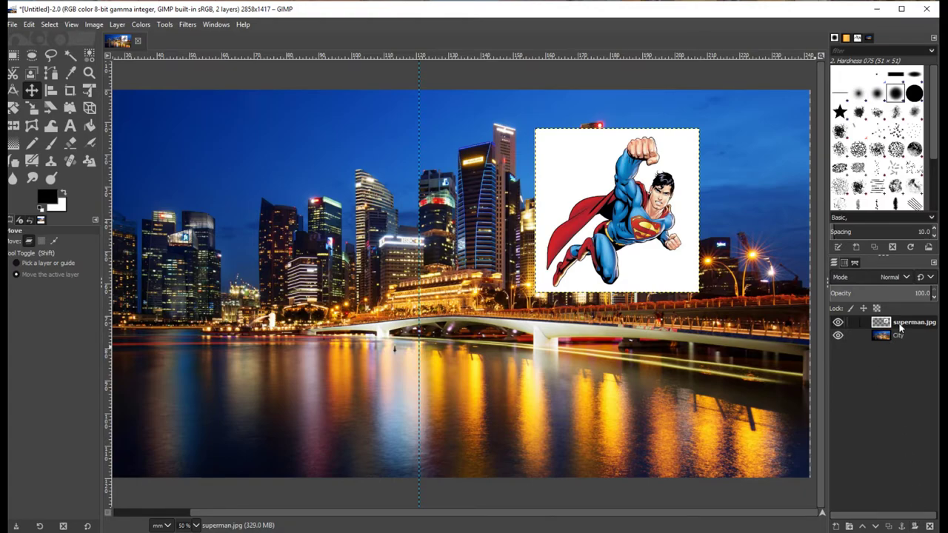
Add a White (full opacity) layer mask to the superman.jpg layer, and make the mask active for editing.
left_click(915, 526)
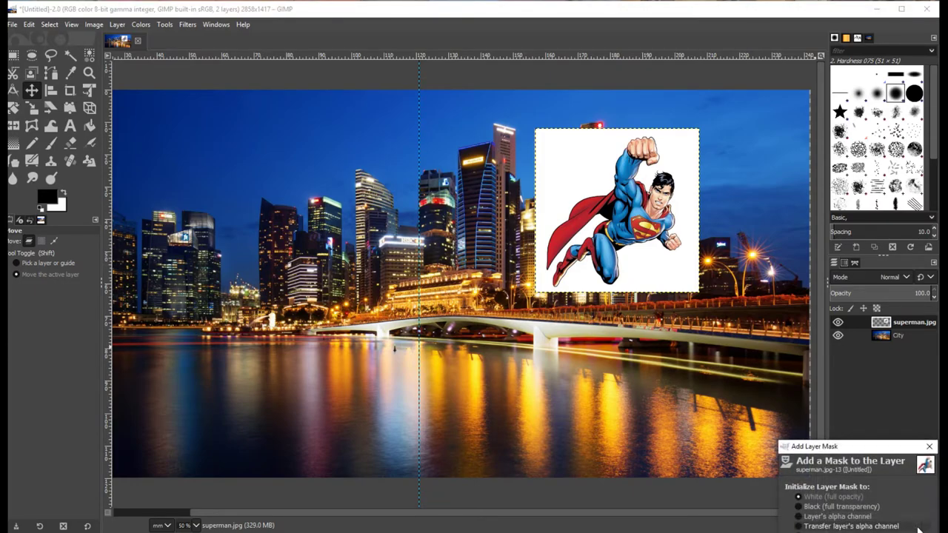
left_click_drag(855, 449, 335, 186)
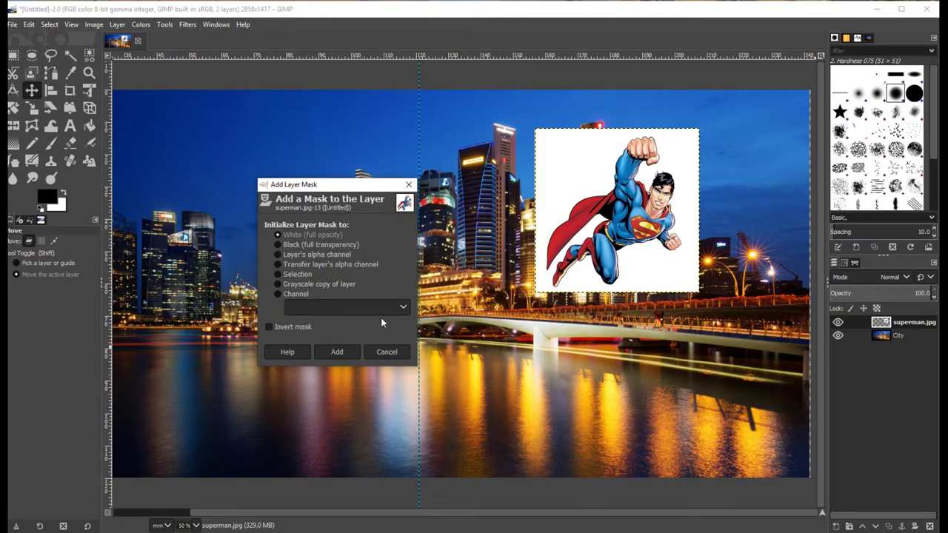
left_click(337, 354)
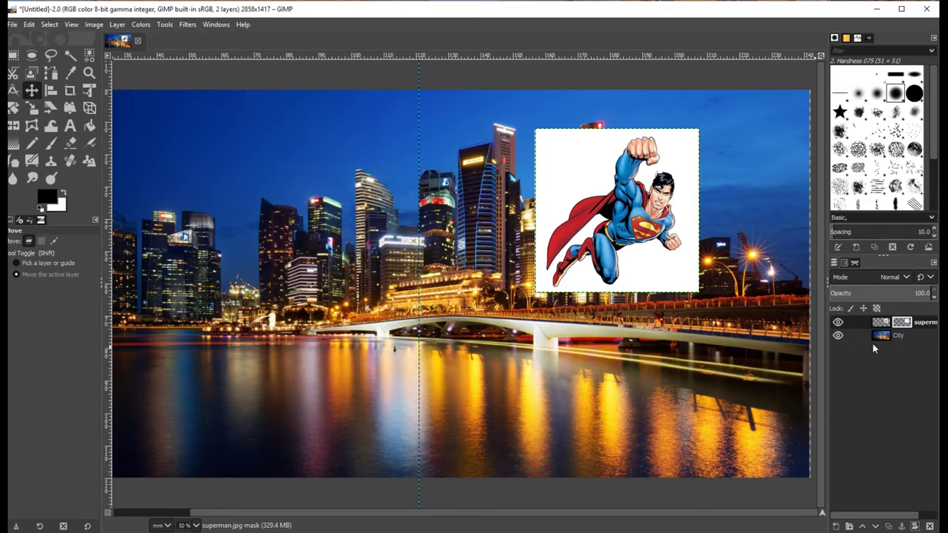
left_click(906, 327)
left_click(880, 323)
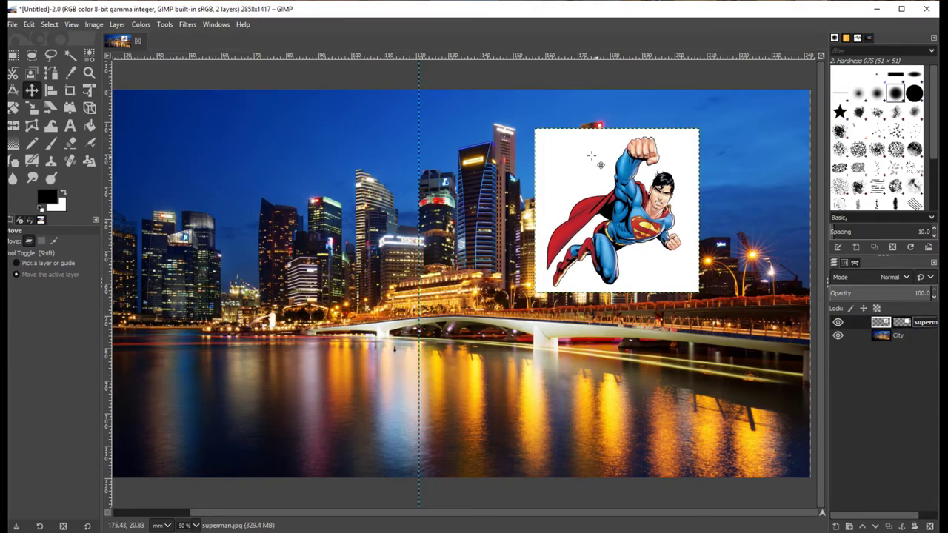
left_click(903, 324)
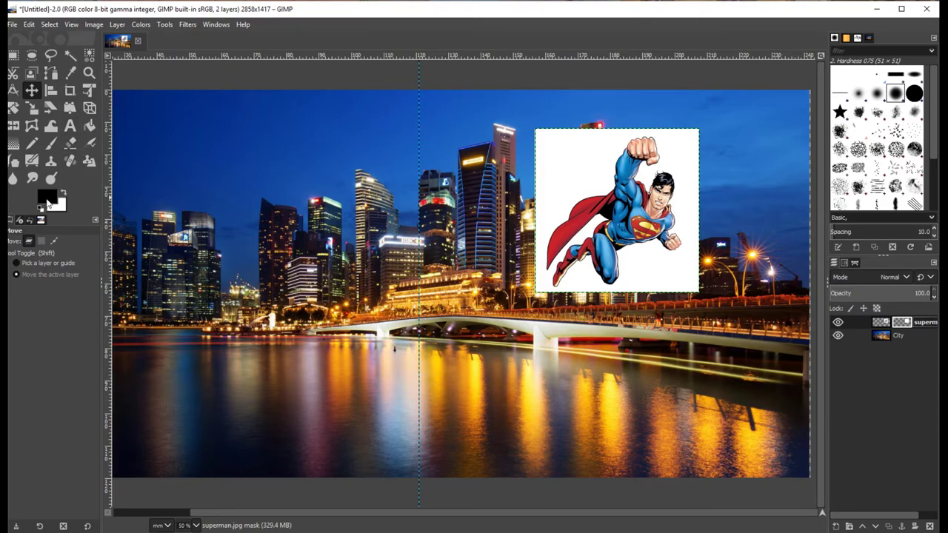
Try the Paintbrush on the superman.jpg mask, painting black strokes over the picture and white strokes to restore the covered areas.
left_click(52, 142)
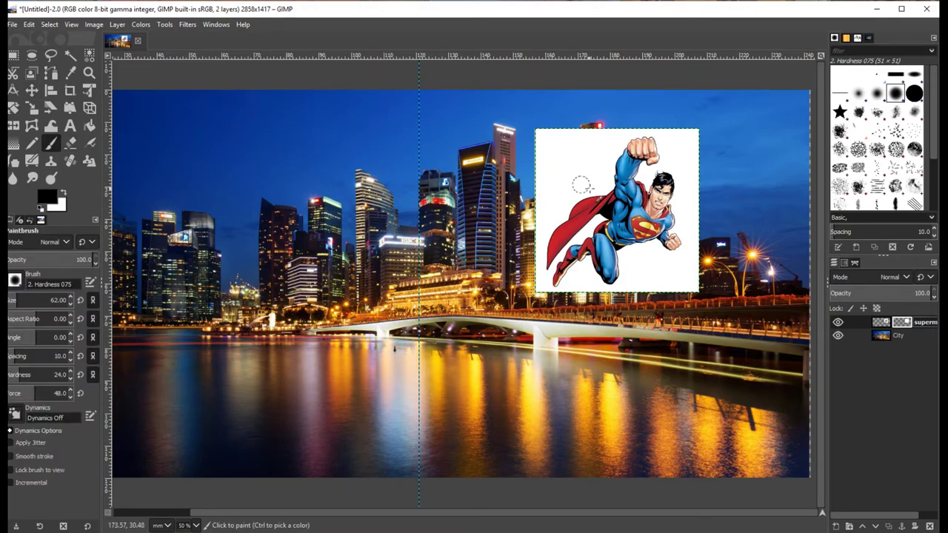
mouse_move(567, 169)
left_mouse_down()
mouse_move(657, 186)
mouse_move(601, 199)
mouse_move(619, 222)
mouse_move(609, 259)
mouse_move(679, 270)
mouse_move(569, 283)
mouse_move(540, 215)
mouse_move(574, 171)
left_mouse_up()
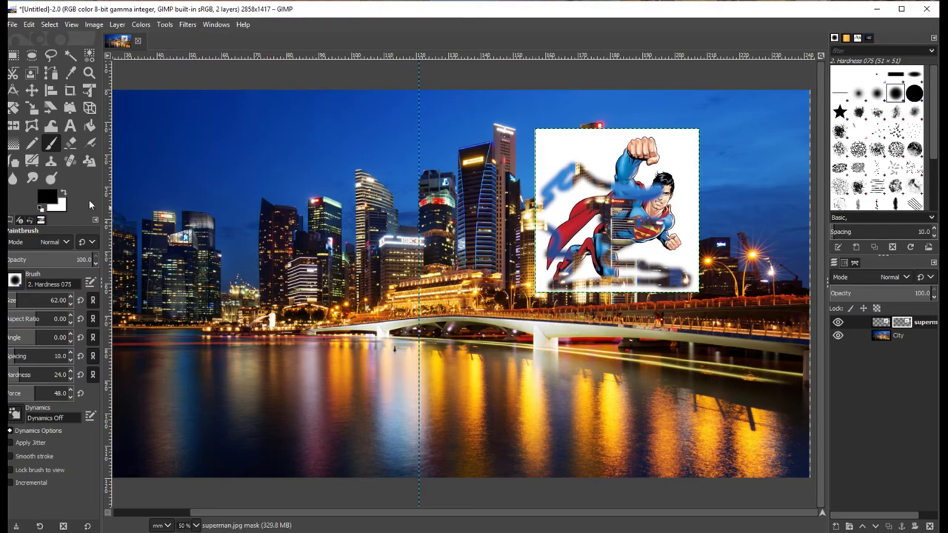
left_click(63, 193)
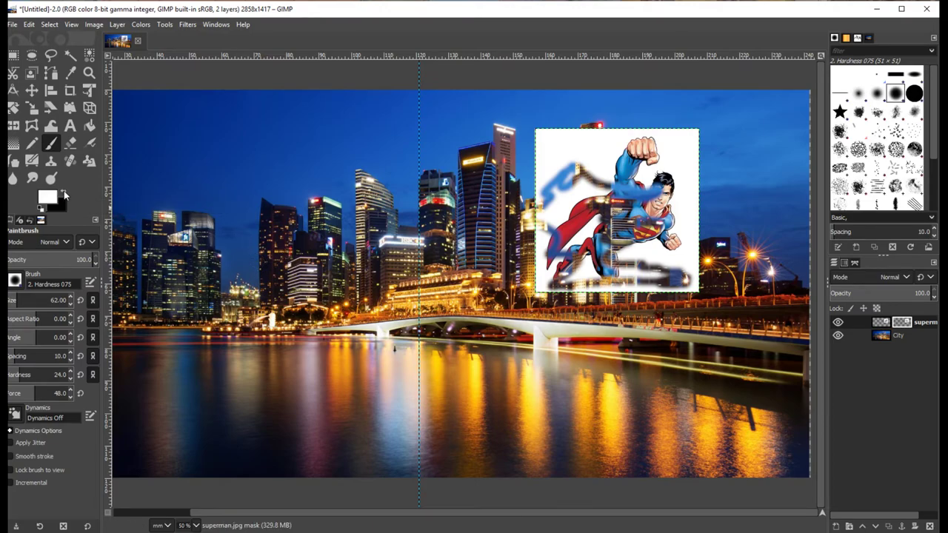
mouse_move(554, 239)
left_mouse_down()
mouse_move(679, 267)
mouse_move(678, 283)
mouse_move(682, 263)
mouse_move(704, 285)
mouse_move(577, 276)
mouse_move(582, 261)
mouse_move(653, 261)
mouse_move(624, 276)
mouse_move(637, 276)
mouse_move(664, 266)
mouse_move(665, 256)
mouse_move(546, 280)
mouse_move(581, 236)
mouse_move(547, 220)
mouse_move(545, 182)
mouse_move(568, 166)
left_mouse_up()
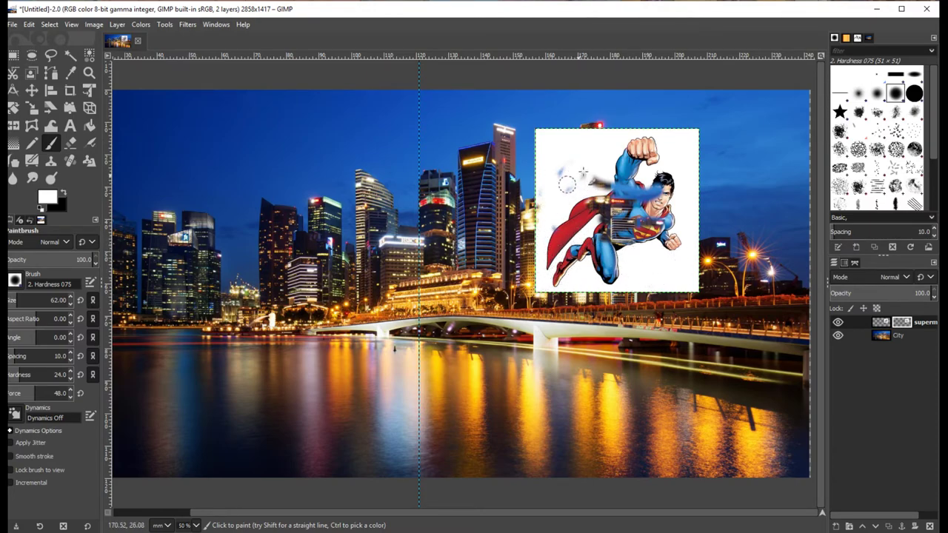
Undo all the trial brush strokes on the superman.jpg mask.
key("ctrl+z")
key("ctrl+z")
key("ctrl+z")
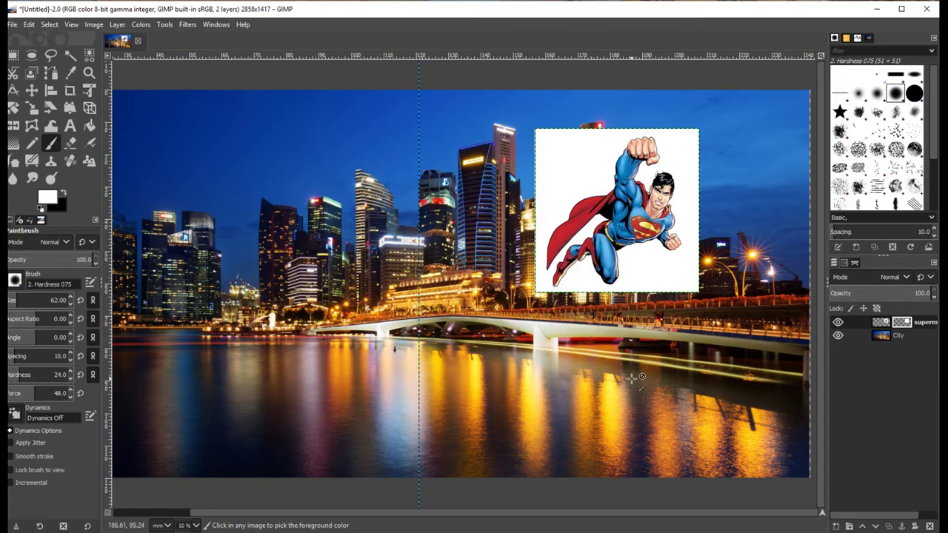
Select the white background around Superman with Fuzzy Select, using the superman.jpg layer image instead of its mask.
left_click(70, 54)
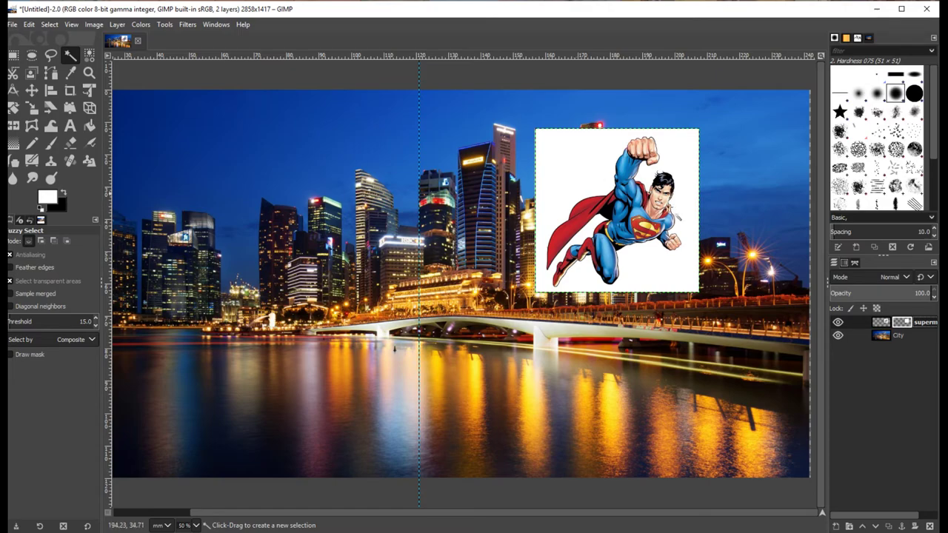
left_click(580, 171)
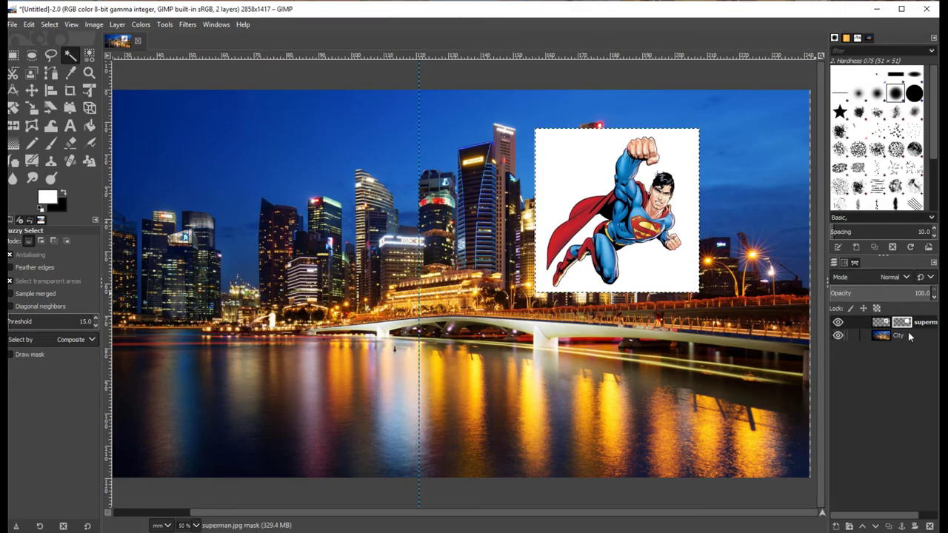
left_click(885, 326)
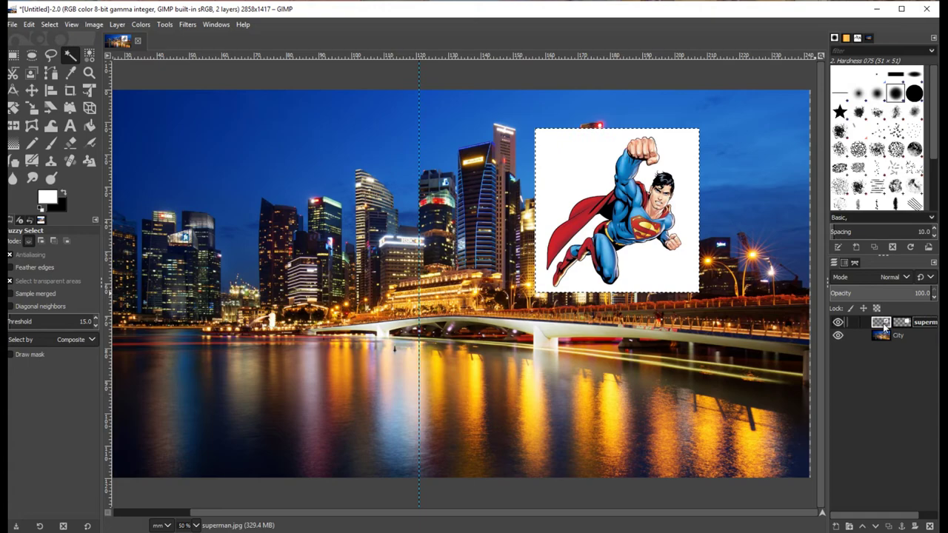
left_click(556, 163)
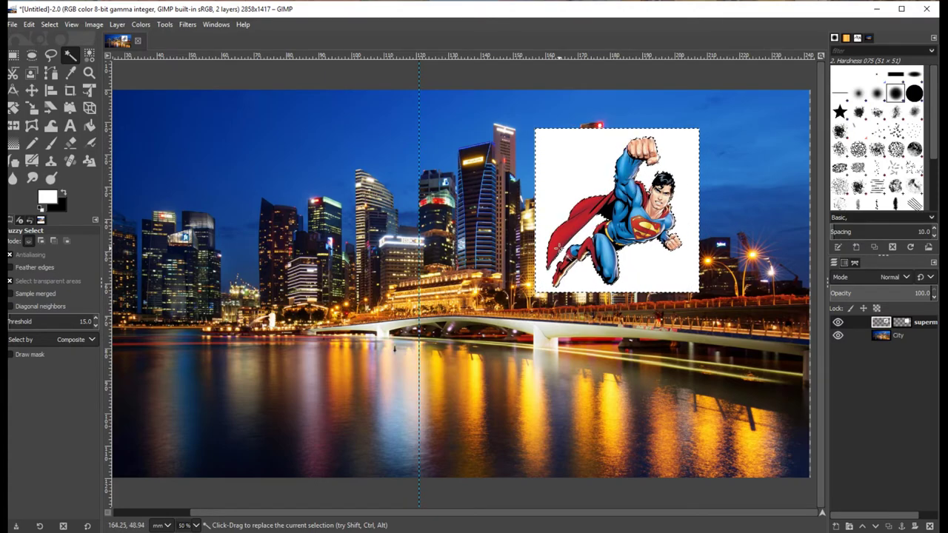
Bucket-fill the selected background area of the superman.jpg mask with black as the foreground color, and clear the selection.
left_click(902, 323)
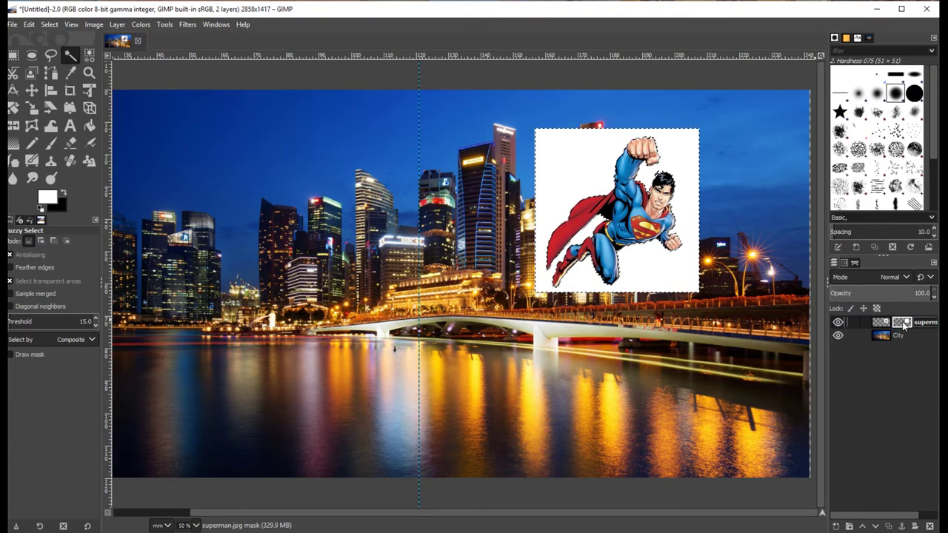
left_click(89, 126)
left_click(65, 192)
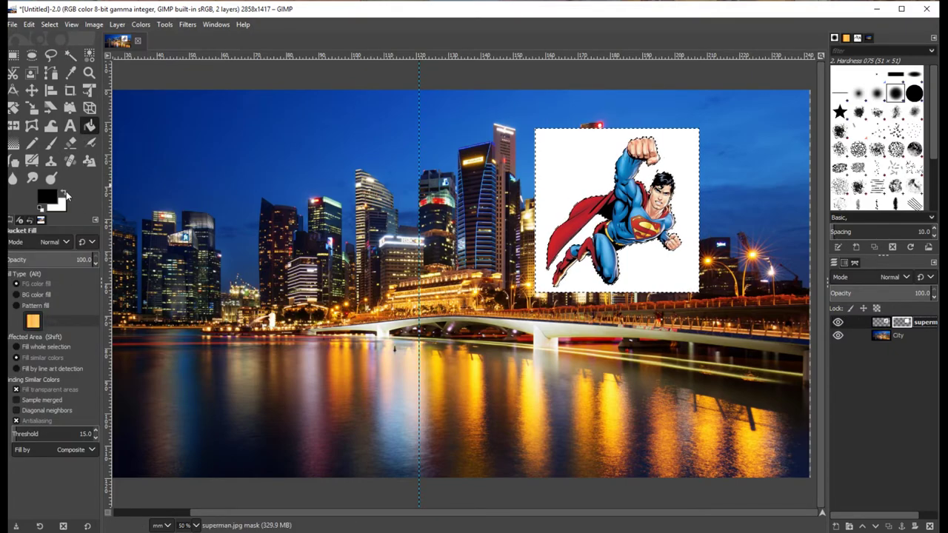
left_click(563, 158)
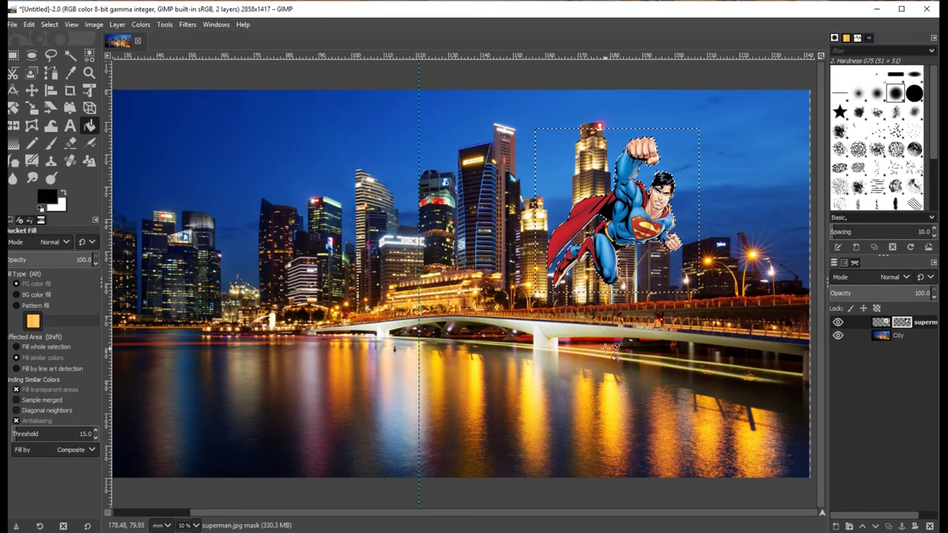
key("ctrl")
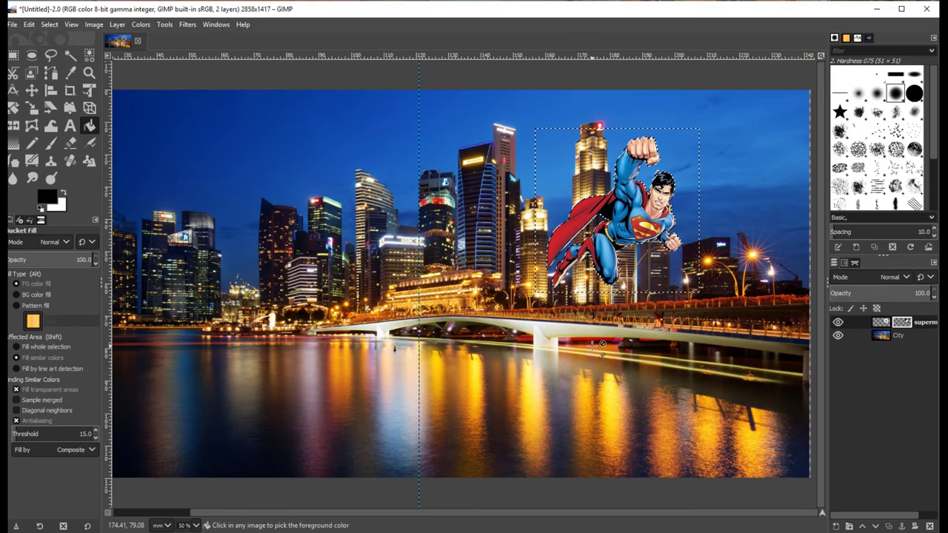
key("shift")
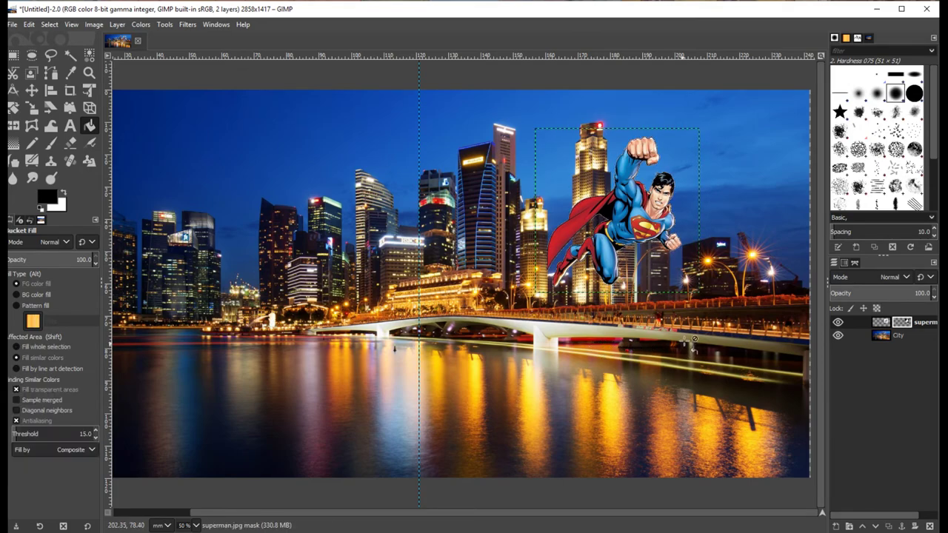
key("ctrl")
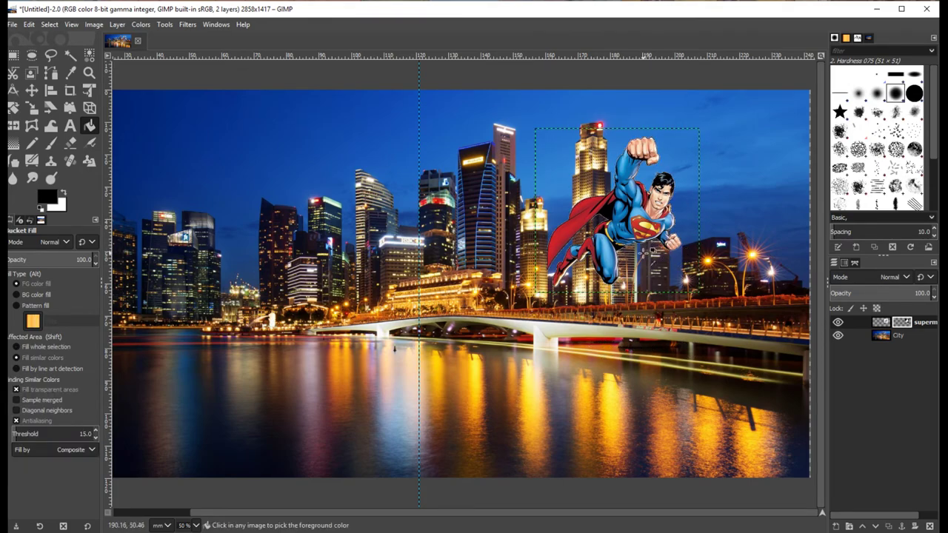
Examine the edges of the Superman cutout up close against the city background.
scroll(637, 256, "up", 2)
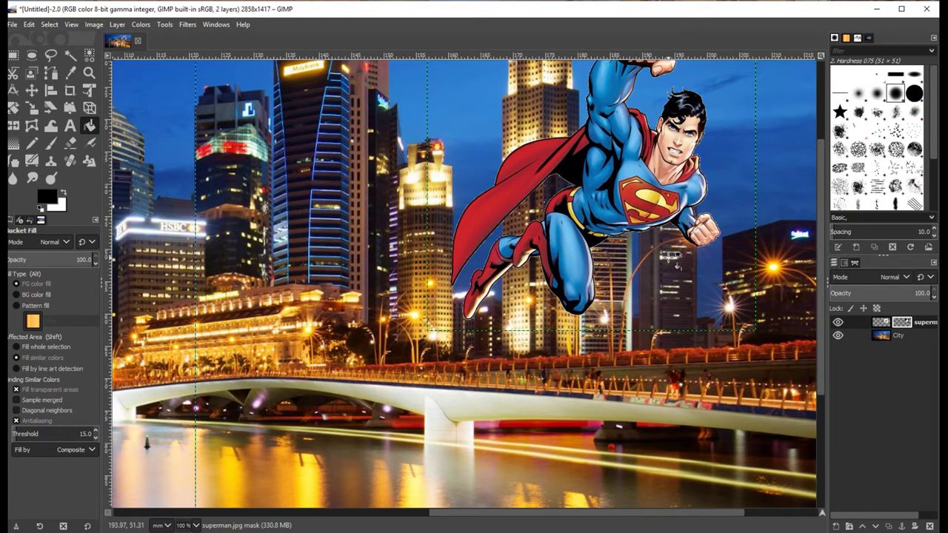
scroll(636, 256, "up", 3)
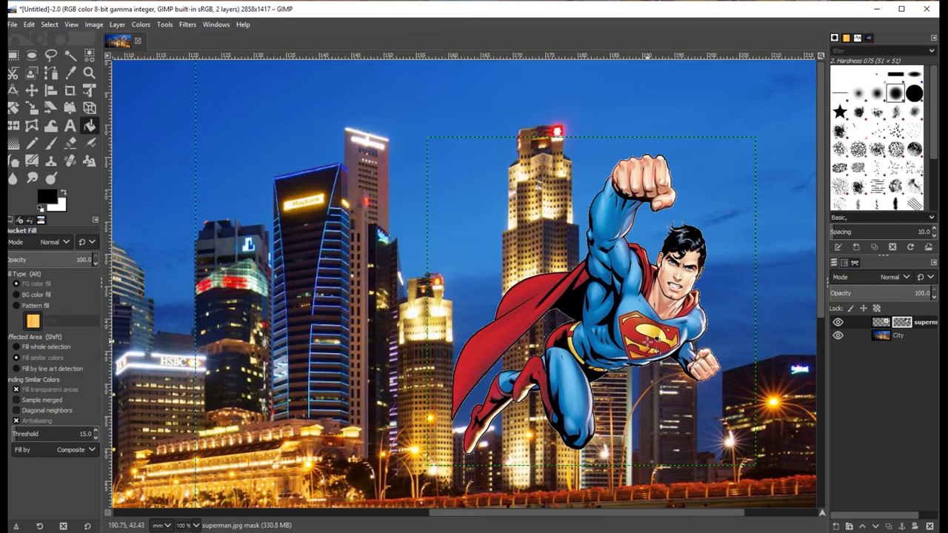
scroll(691, 326, "down", 3)
scroll(691, 325, "up", 3)
scroll(650, 392, "down", 3)
scroll(650, 373, "up", 3)
scroll(653, 391, "down", 1)
scroll(653, 391, "down", 3)
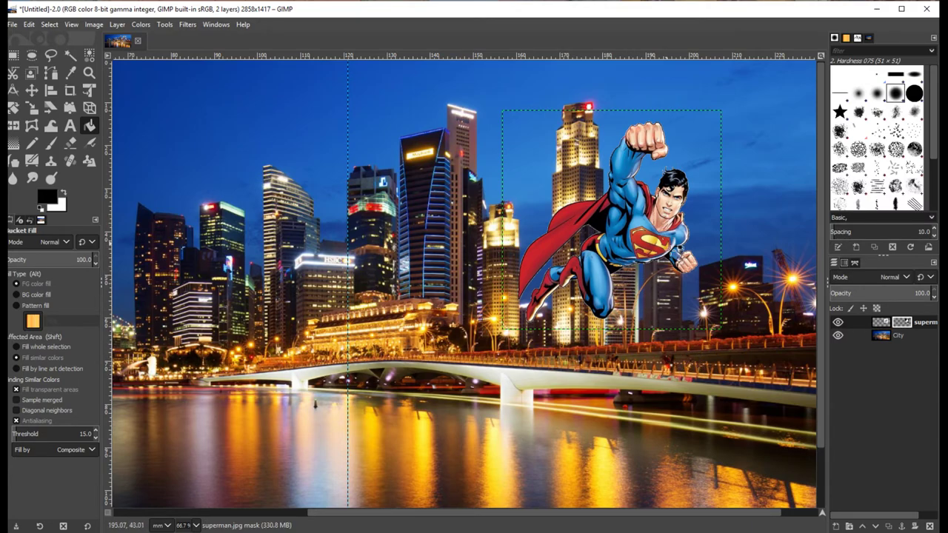
Undo the deselection and the black mask fill, and grow the background selection by 1 px with the superman.jpg layer image active.
left_click(684, 310)
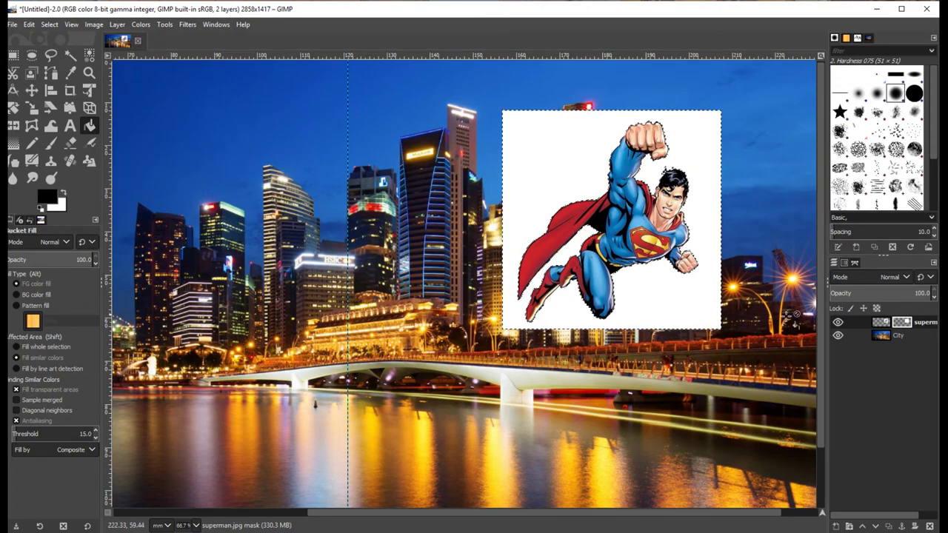
left_click(881, 323)
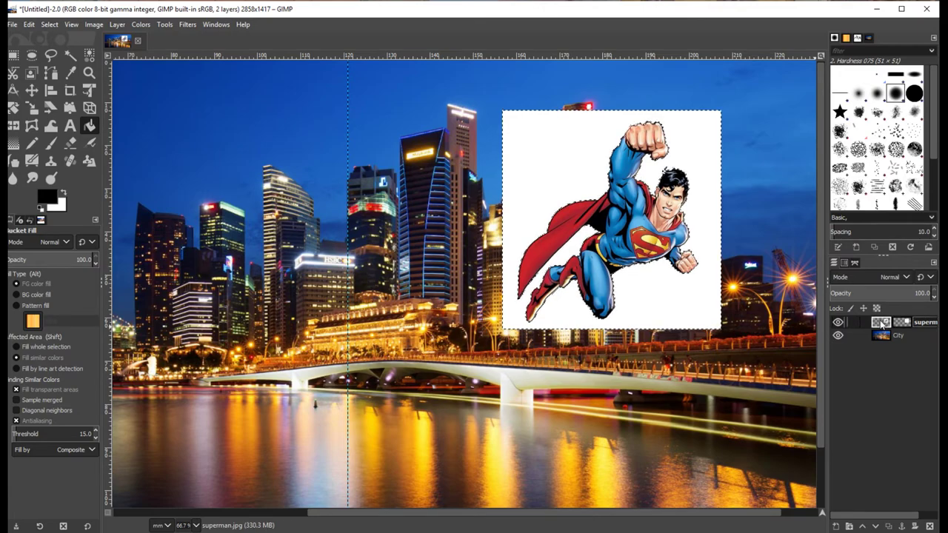
left_click(70, 55)
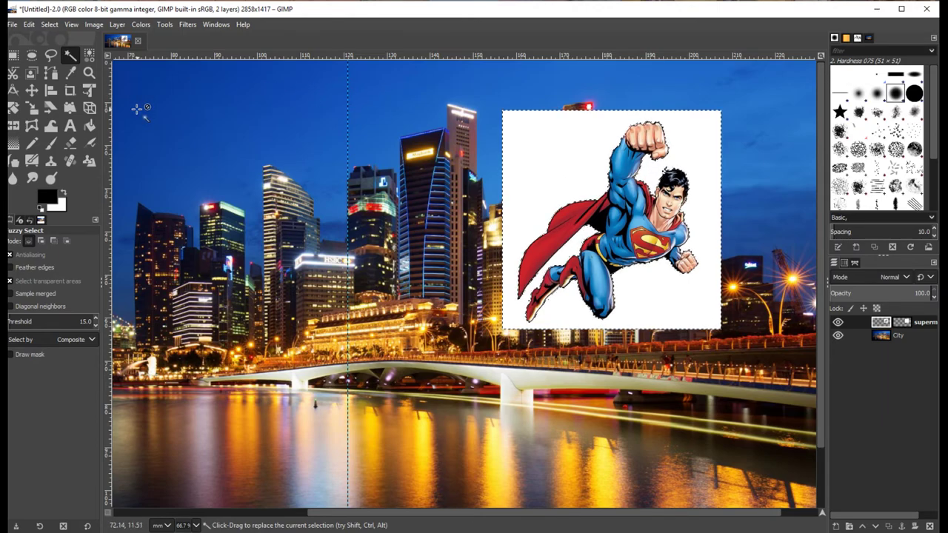
left_click(49, 24)
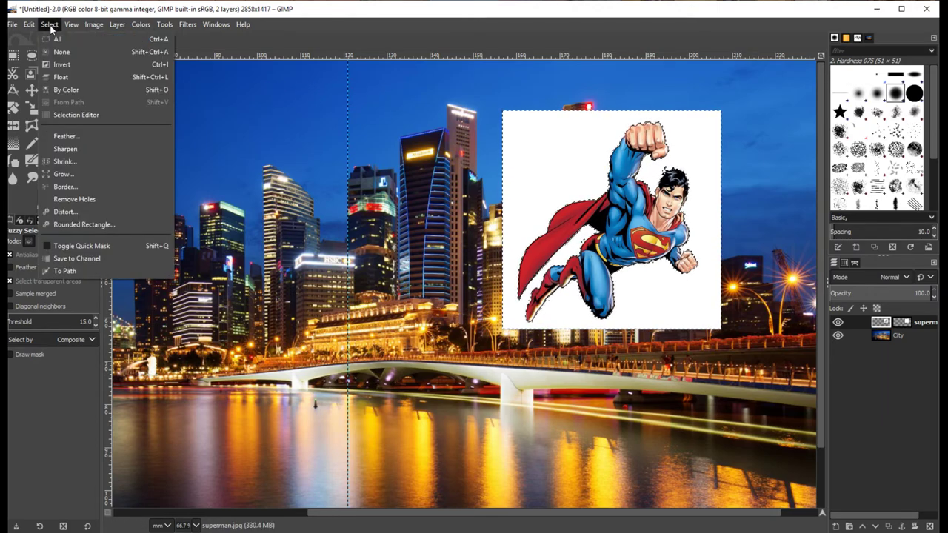
left_click(63, 174)
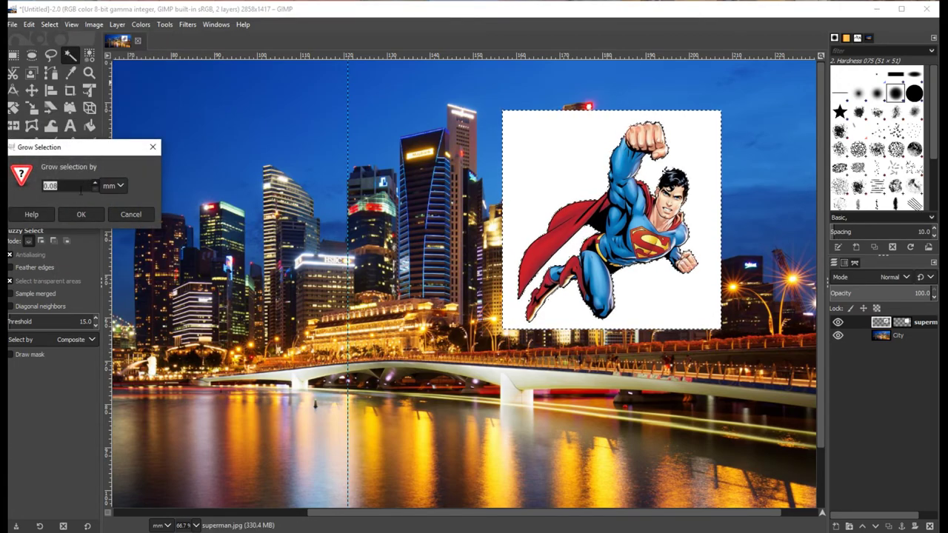
left_click(122, 188)
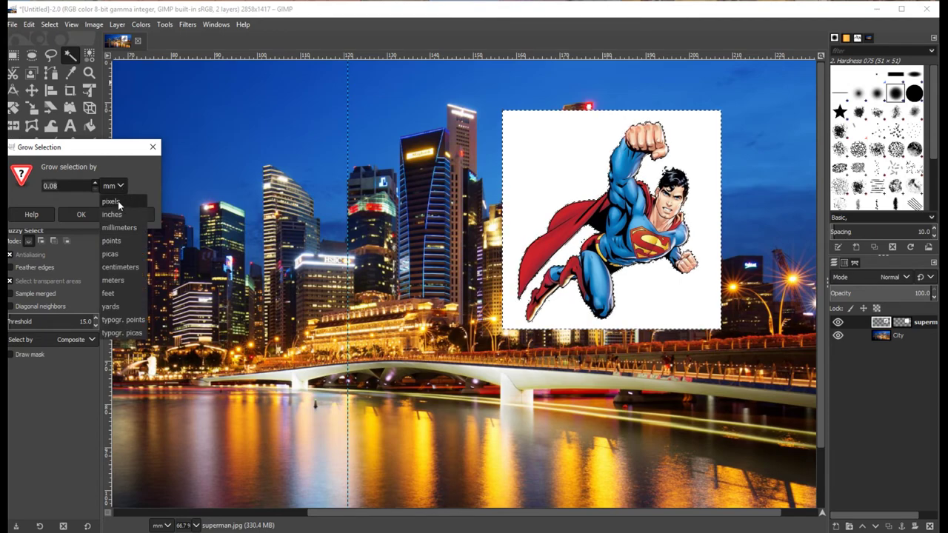
left_click(118, 201)
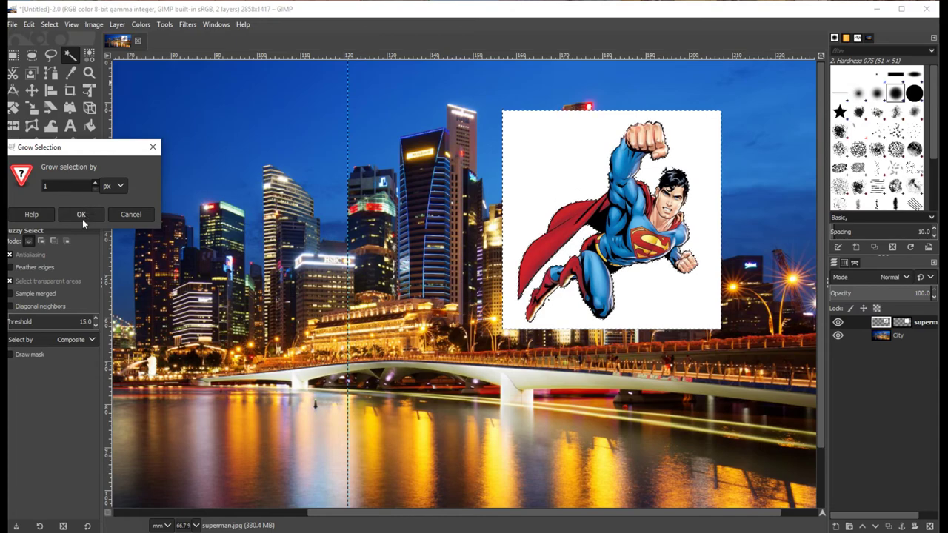
left_click(81, 215)
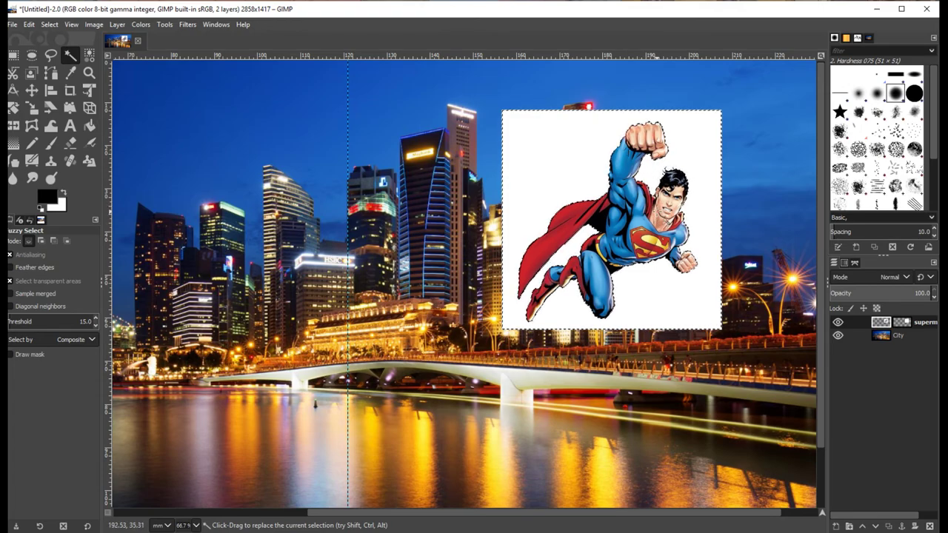
Fill the grown selection with black on the superman.jpg mask to hide the background, and deselect everything.
left_click(901, 323)
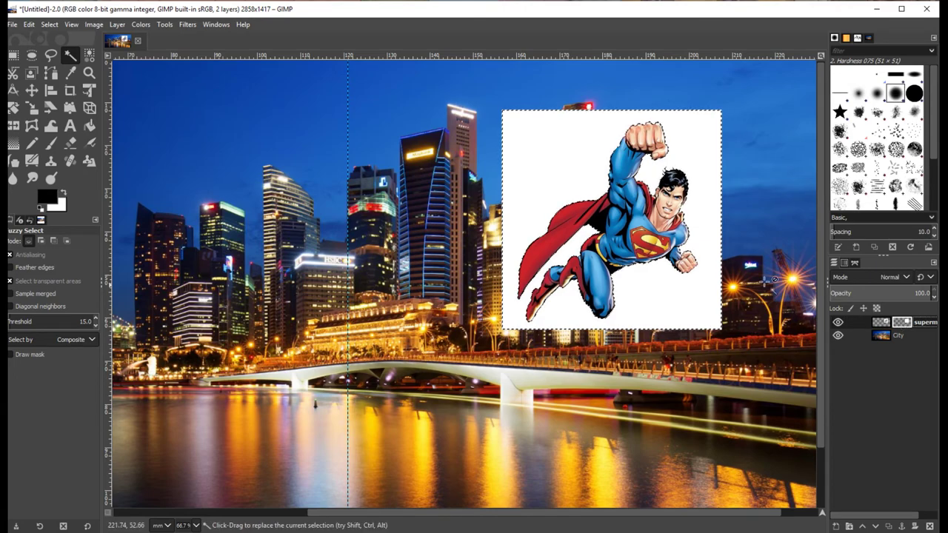
left_click(90, 128)
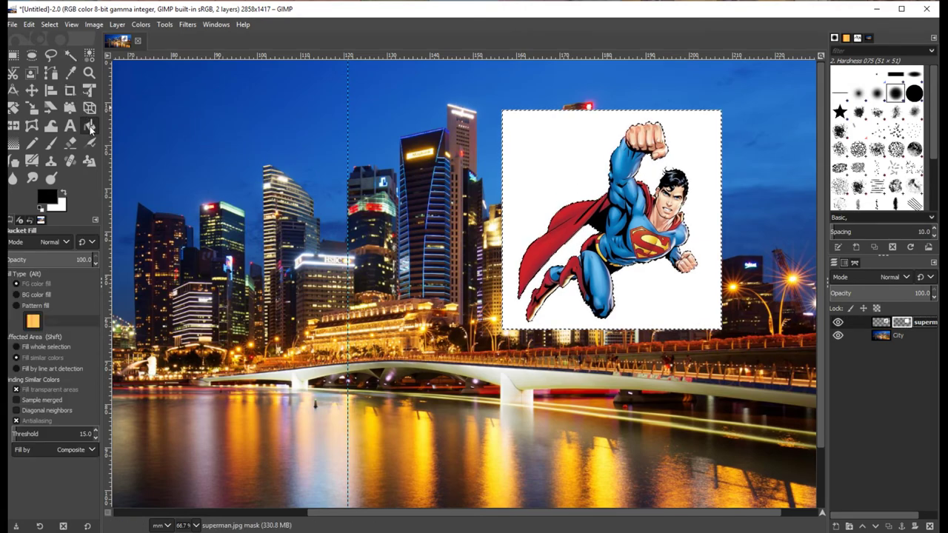
left_click(563, 148)
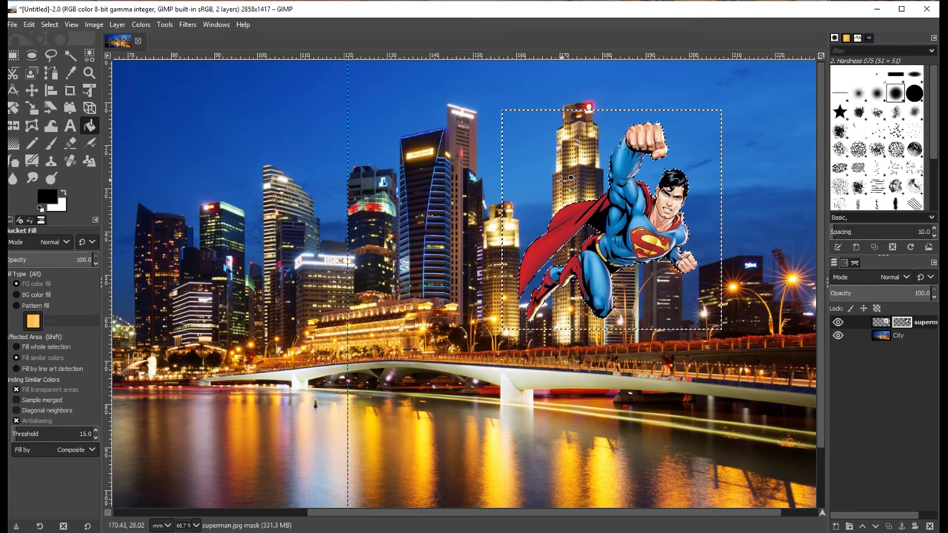
key("ctrl+shift+a")
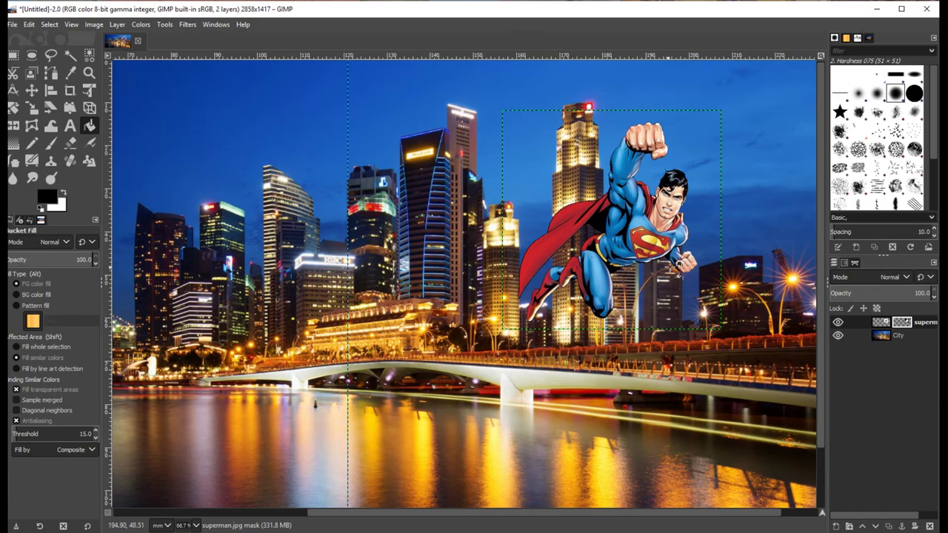
Examine the Superman cutout's edges up close from fist to boots, and check the whole composite against the city background.
scroll(693, 252, "up", 3, "ctrl")
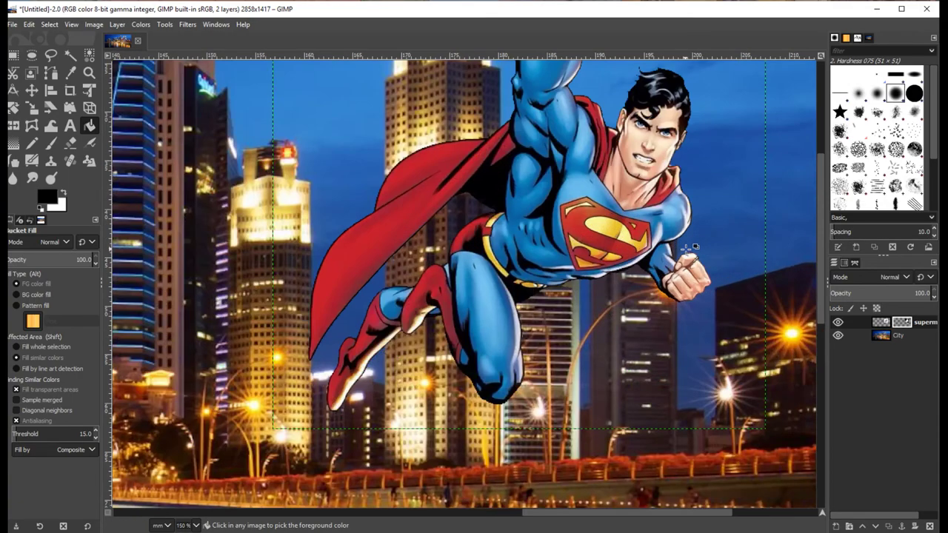
scroll(688, 248, "up", 5)
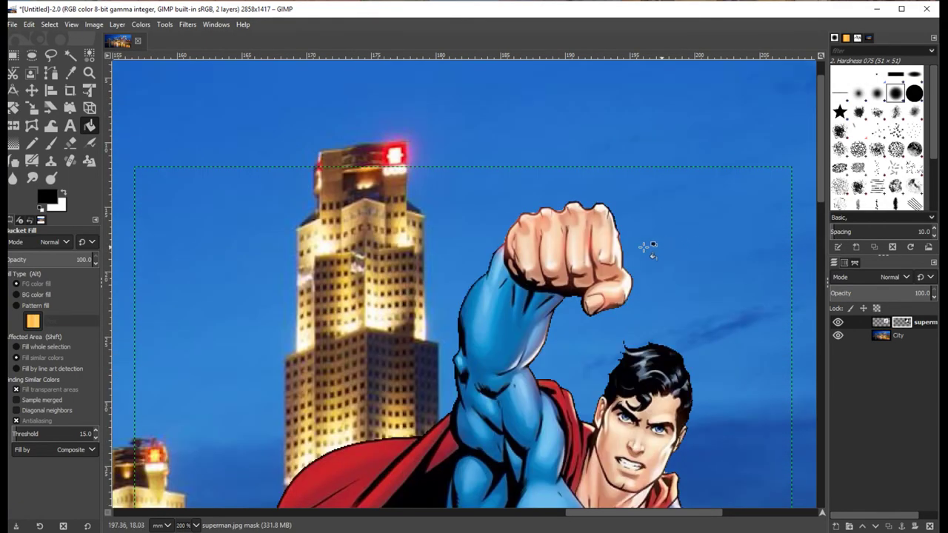
scroll(585, 242, "down", 2)
scroll(581, 243, "down", 6)
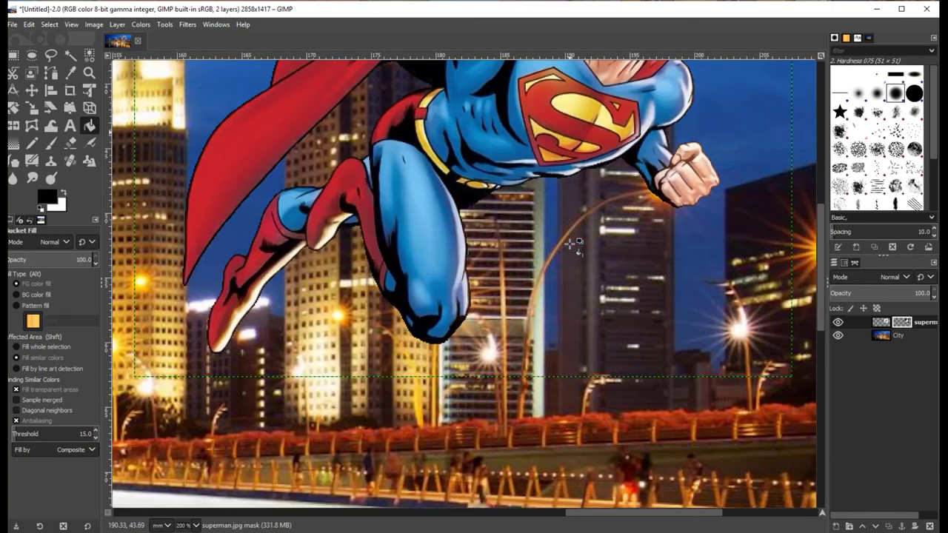
scroll(562, 241, "up", 2)
scroll(559, 242, "down", 3, "ctrl")
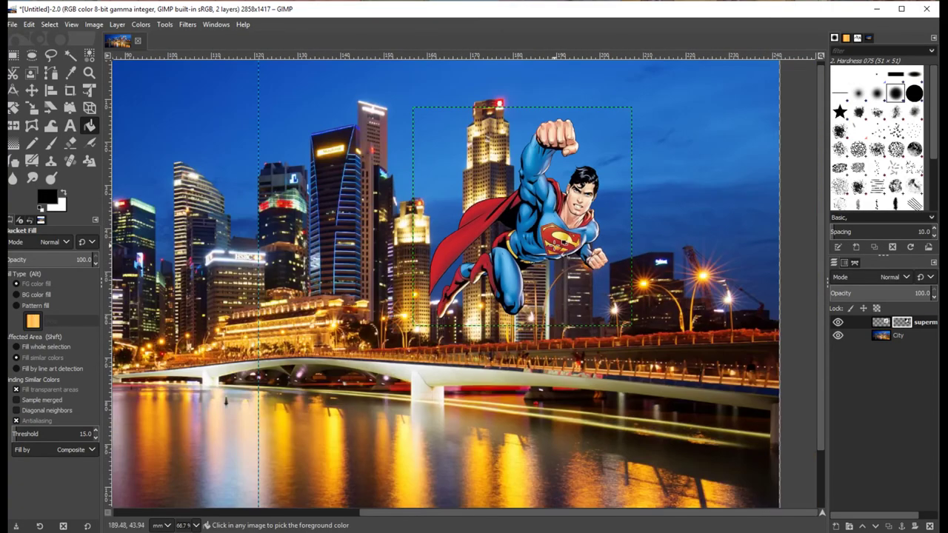
scroll(607, 254, "down", 1, "ctrl")
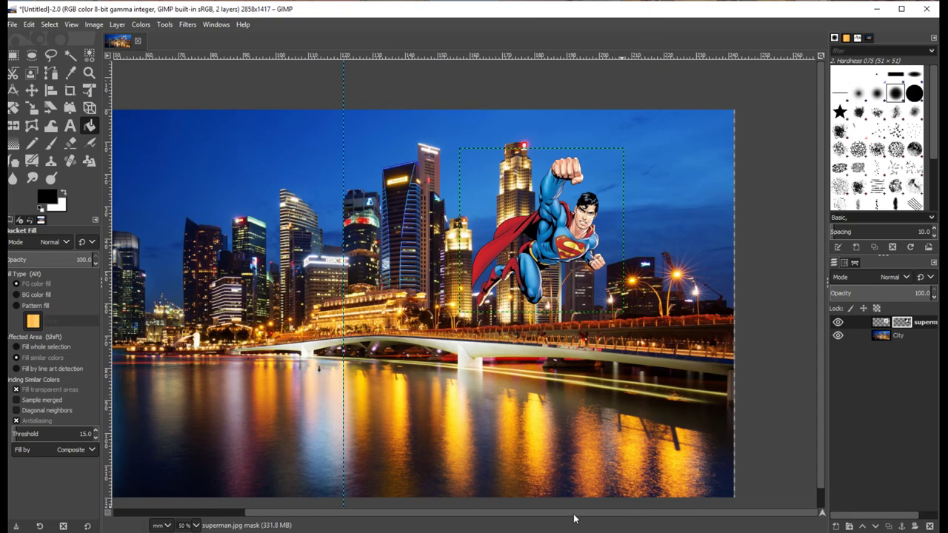
left_click_drag(570, 516, 524, 522)
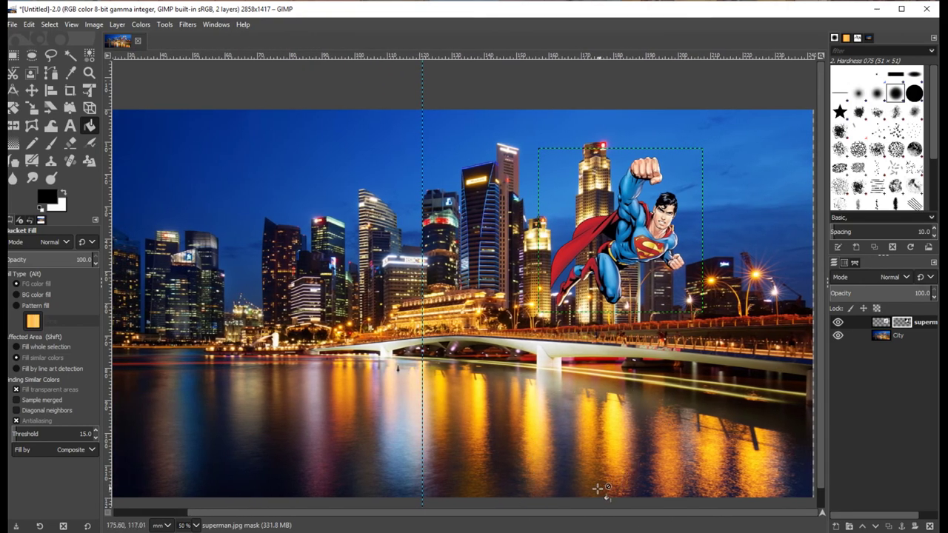
scroll(570, 310, "down", 1)
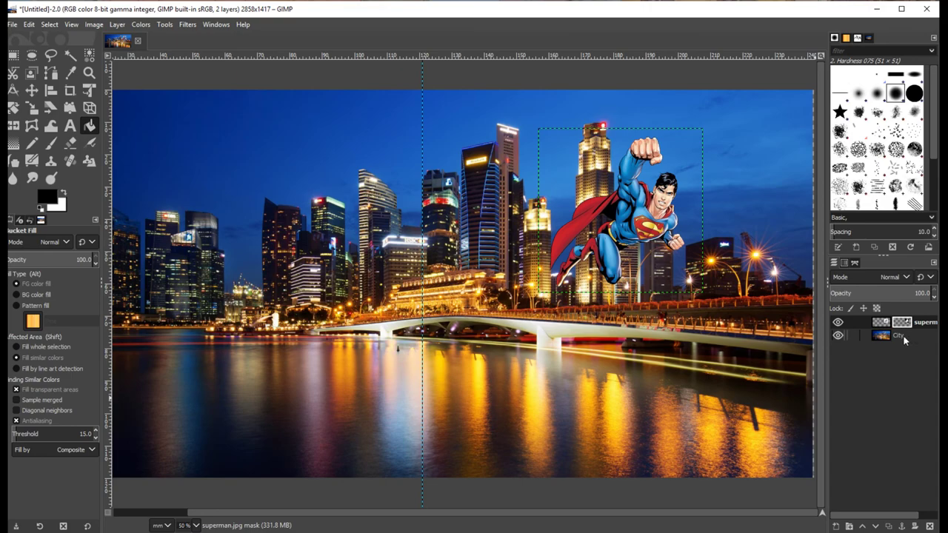
left_click_drag(895, 335, 913, 323)
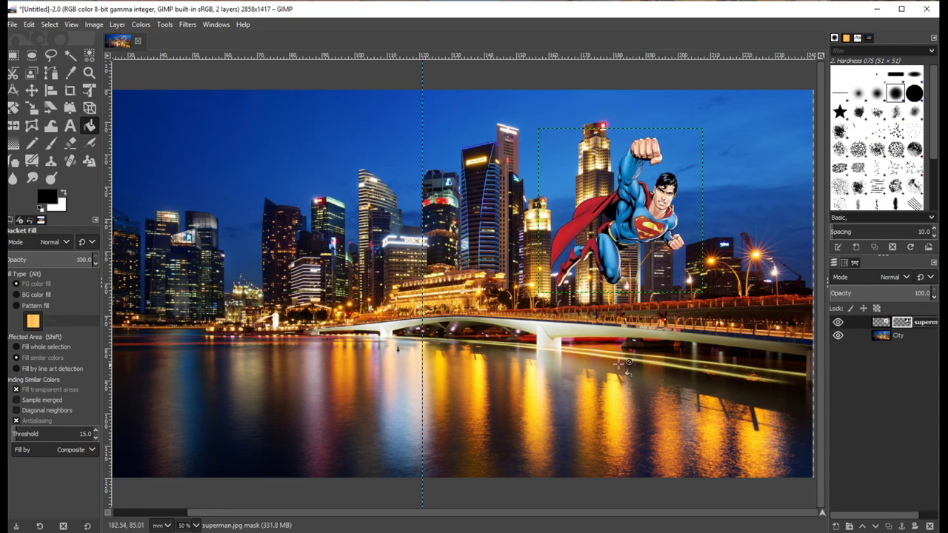